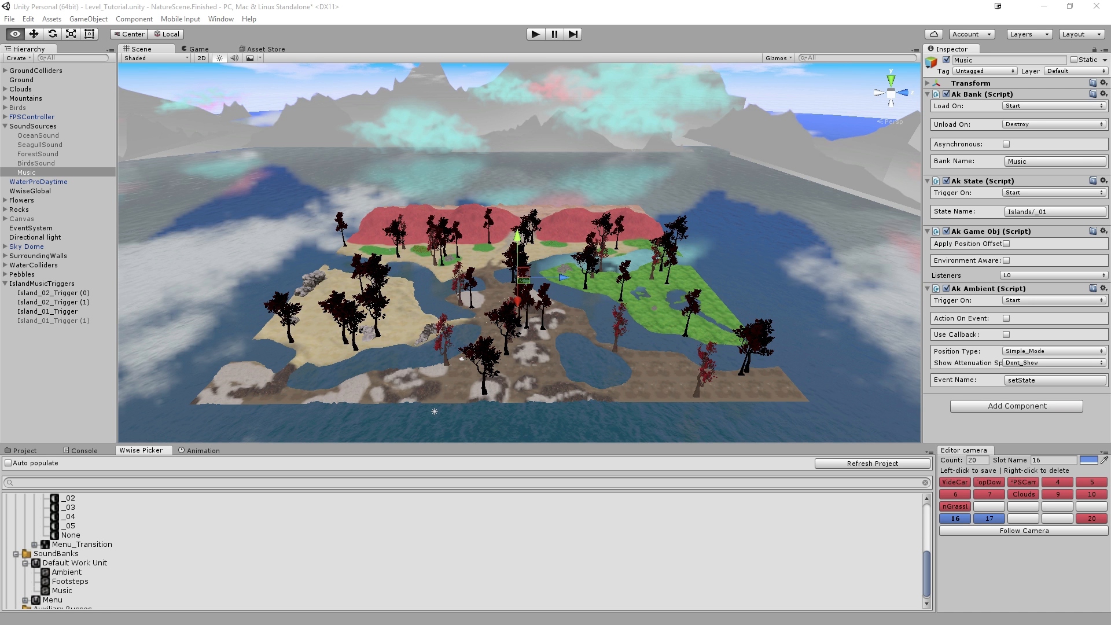
# Switch to Wwise and look at the states in the Islands state group among the game syncs.
pyautogui.hotkey('alt', 'Tab')
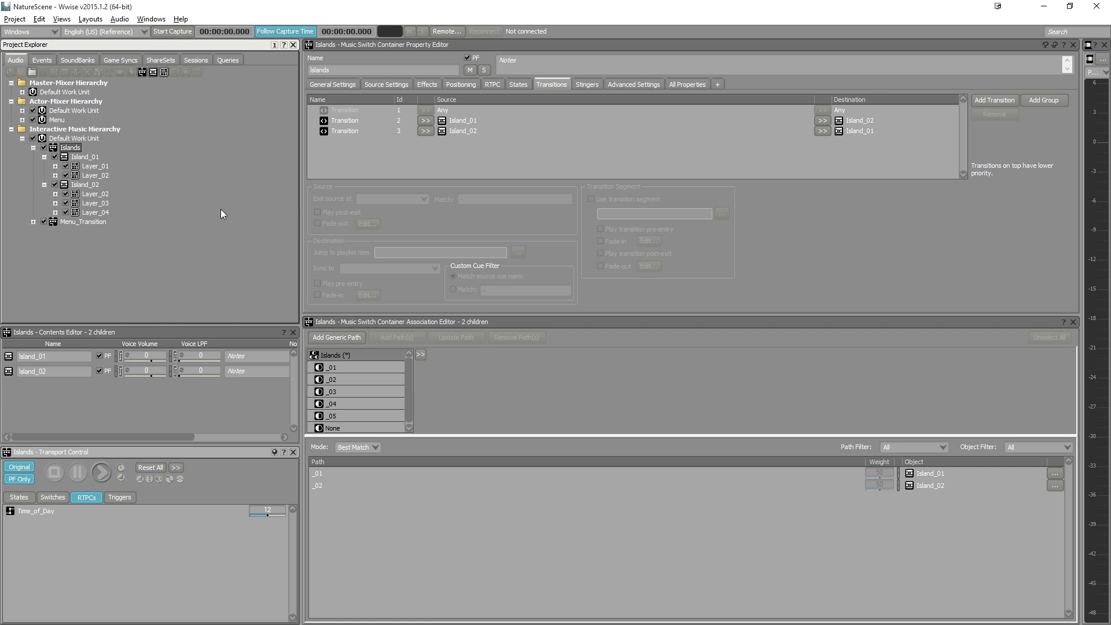
pyautogui.click(103, 59)
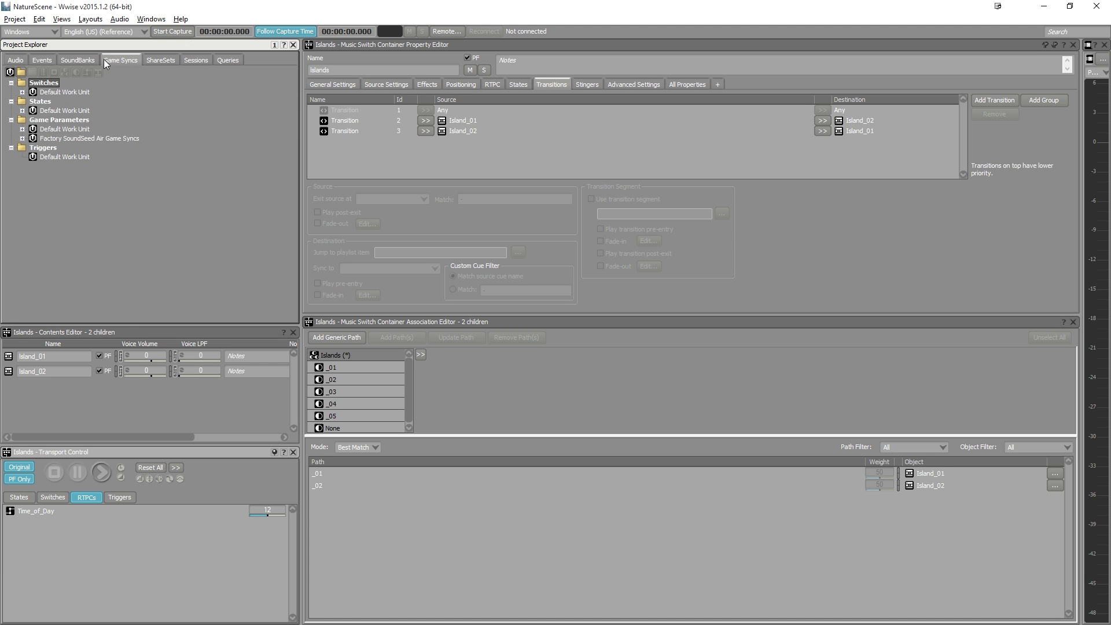
pyautogui.click(23, 110)
pyautogui.click(33, 120)
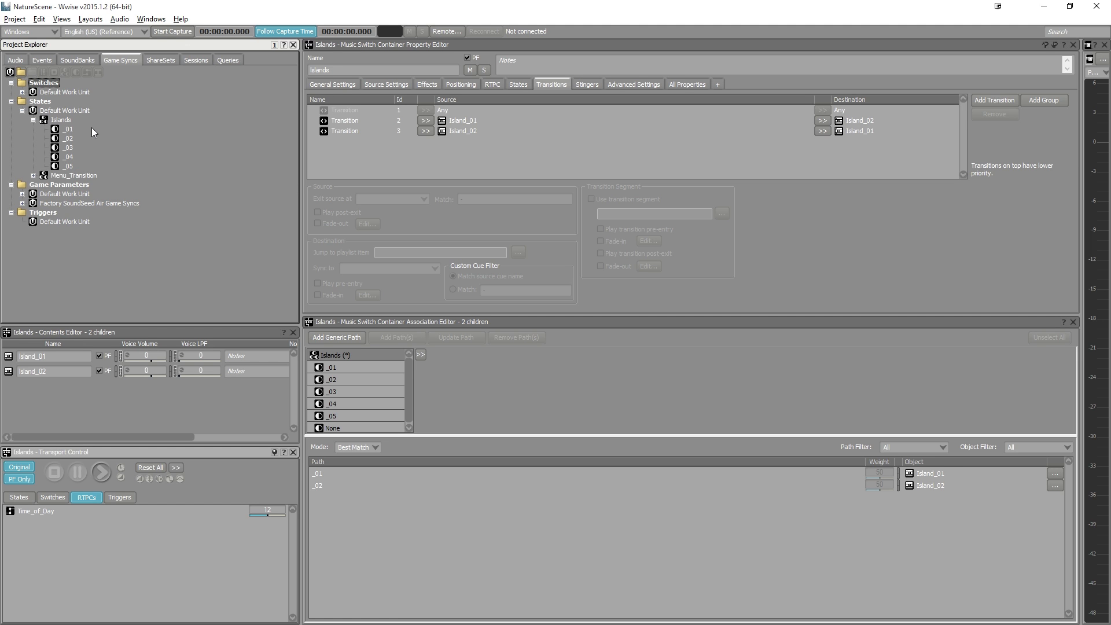
# Audition the Island_01 music playlist container from the interactive music hierarchy, and stop playback.
pyautogui.click(15, 60)
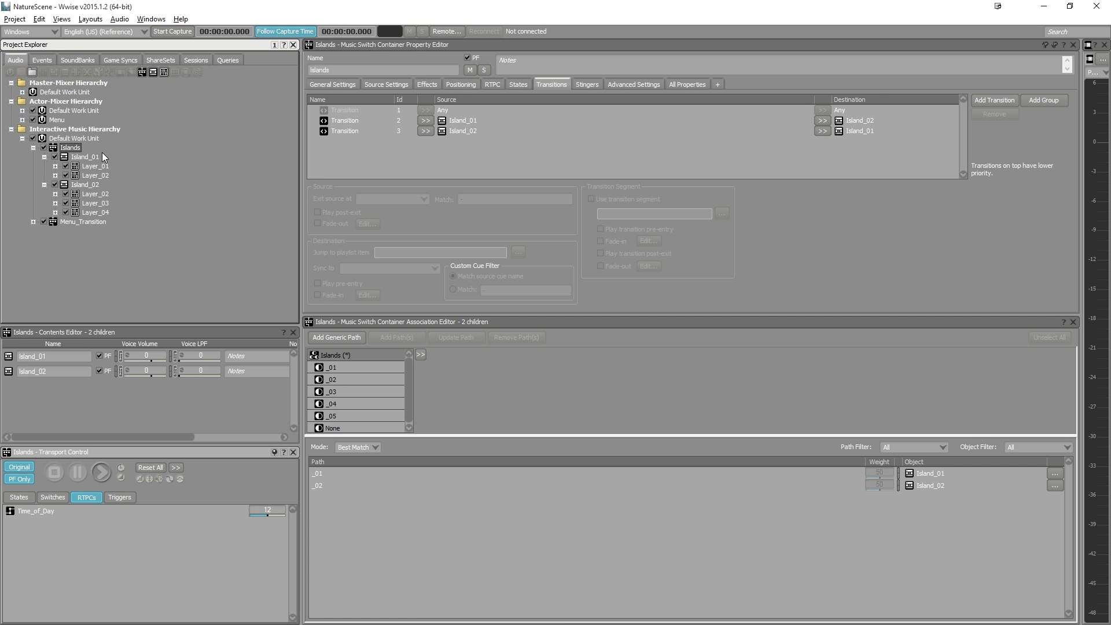
pyautogui.click(84, 156)
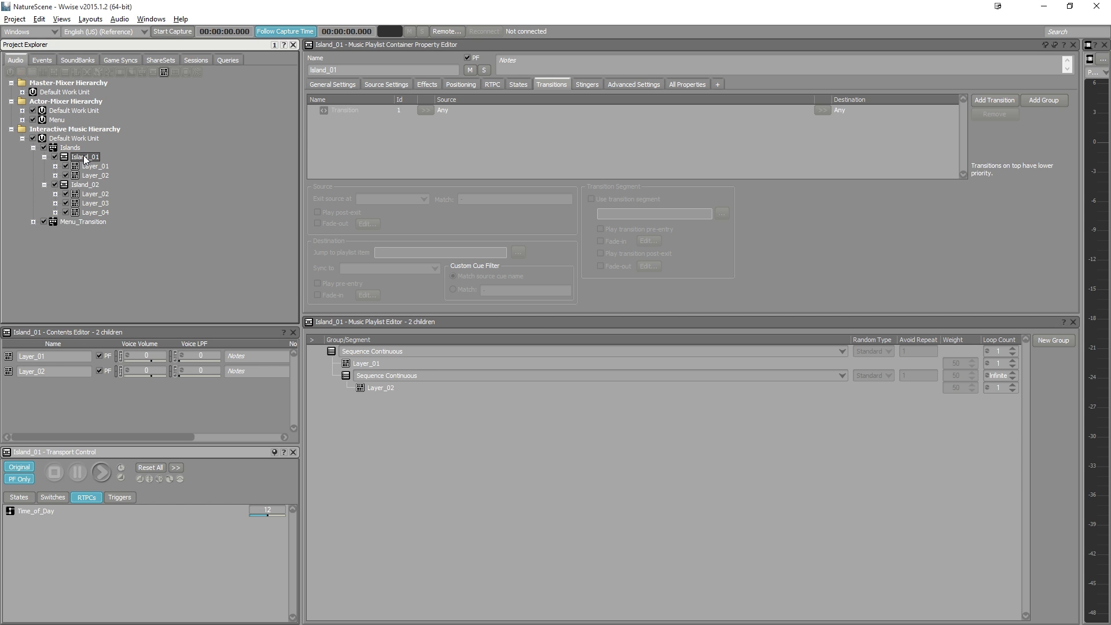
pyautogui.press('space')
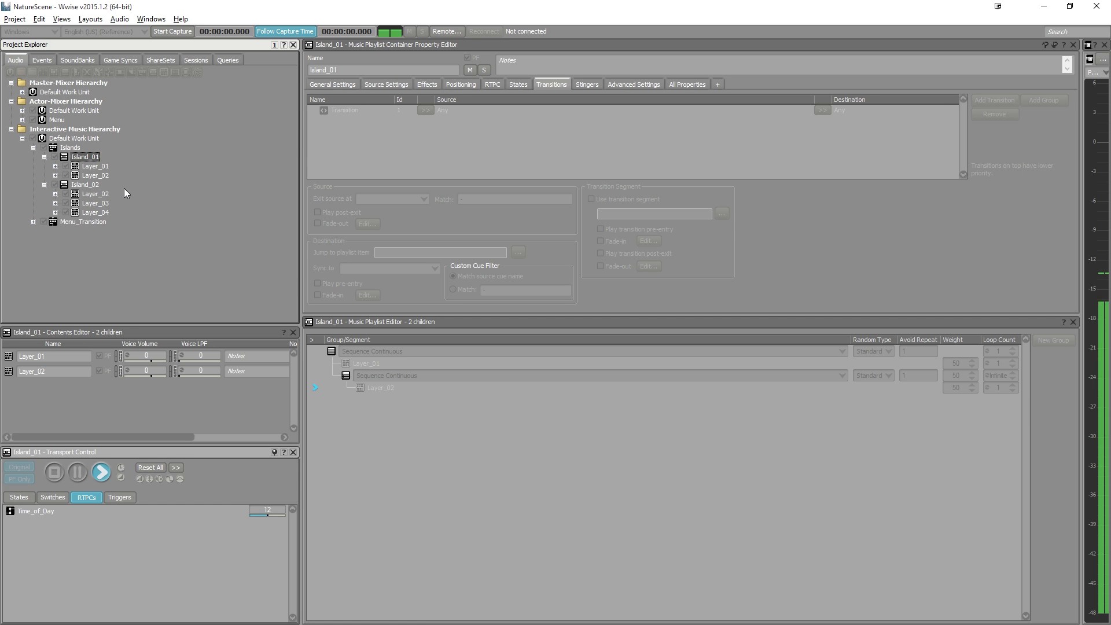
pyautogui.press('space')
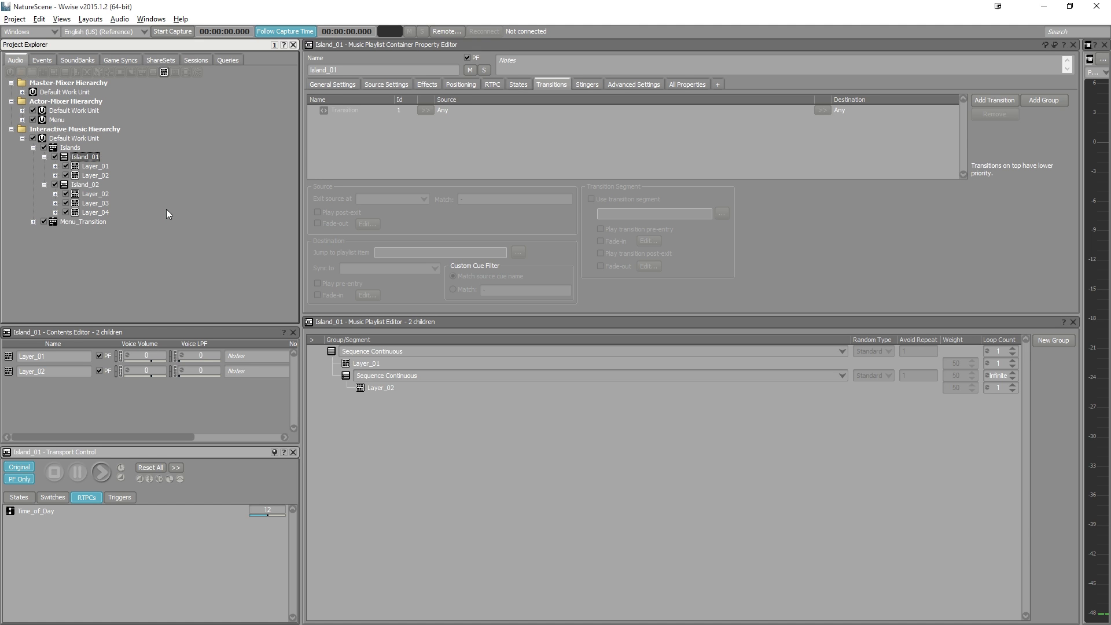
# Audition the Island_02 music playlist container, and stop playback.
pyautogui.click(83, 185)
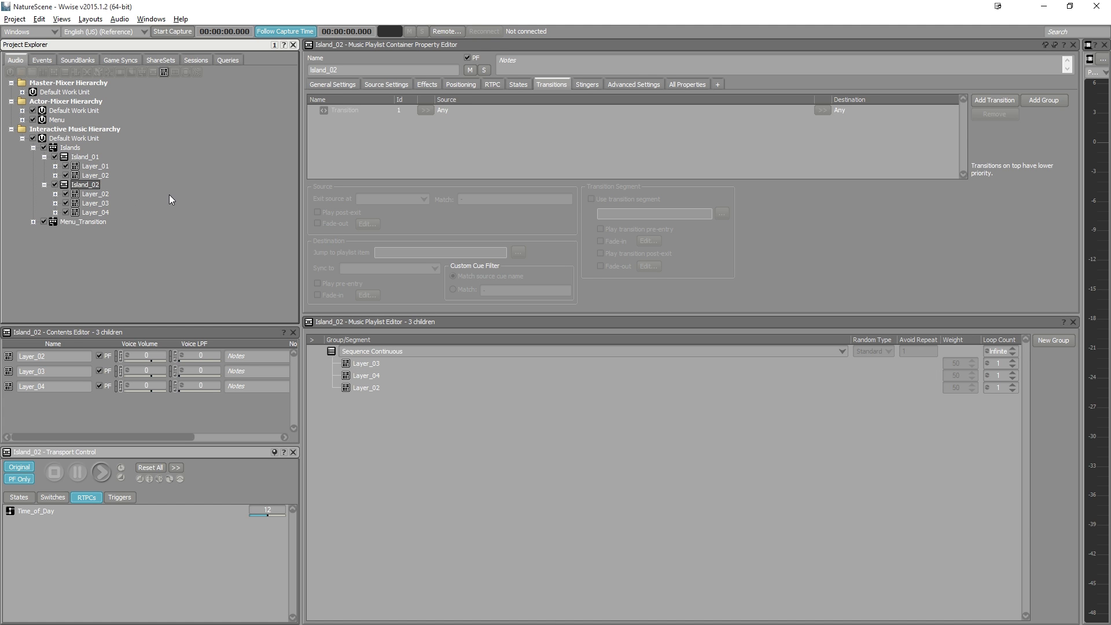
pyautogui.press('space')
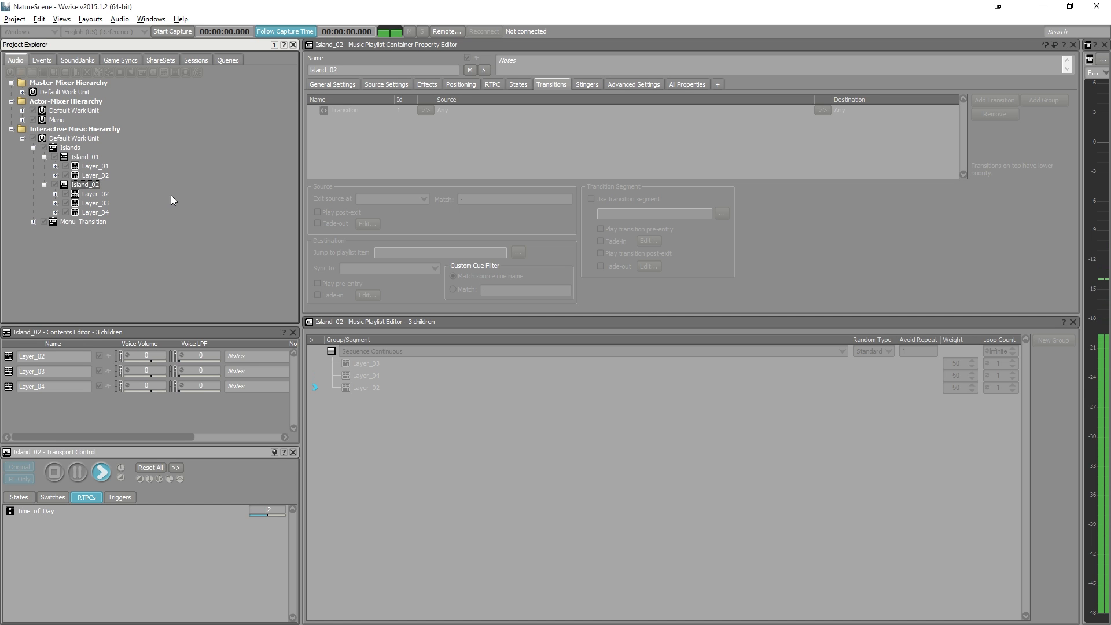
pyautogui.press('space')
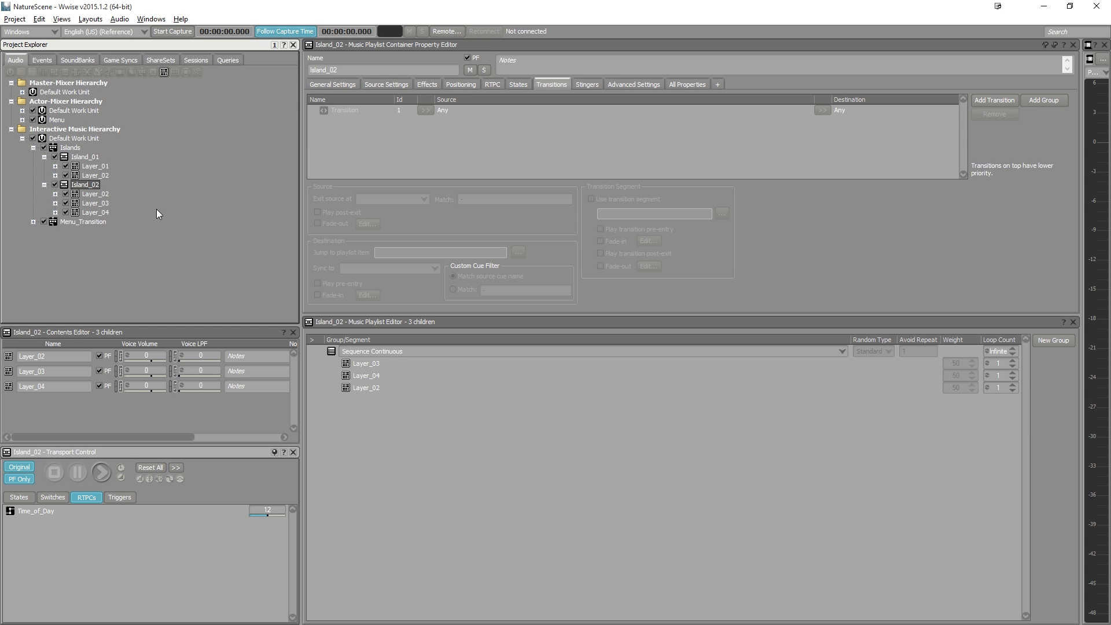
# Switch to Unity and inspect the Music object and the Island_02 and Island_01 trigger objects.
pyautogui.hotkey('alt', 'Tab')
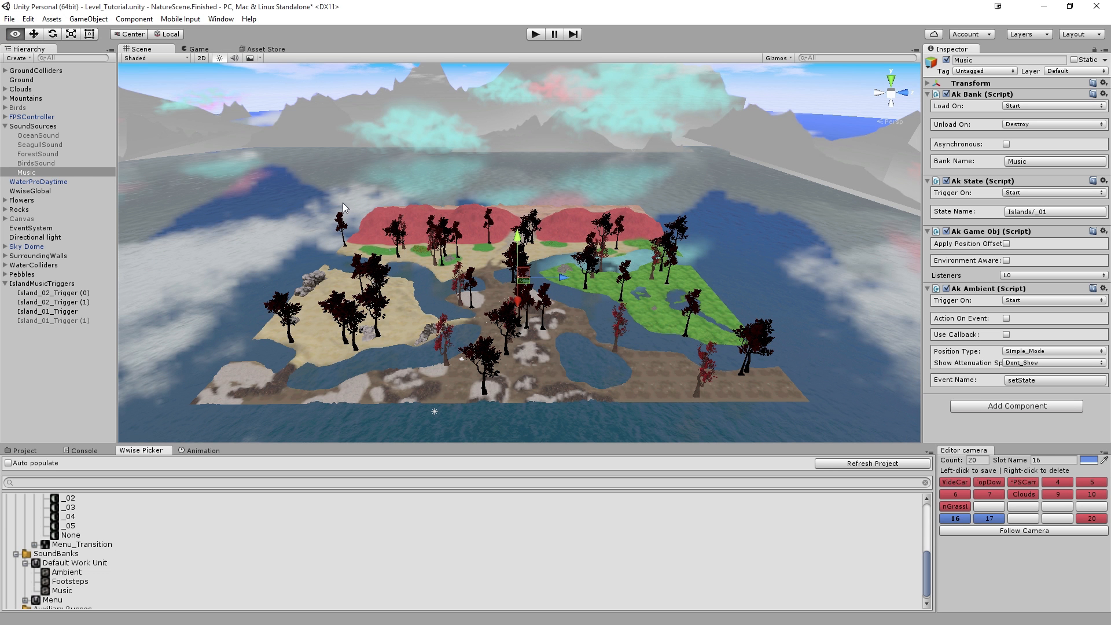
pyautogui.click(32, 172)
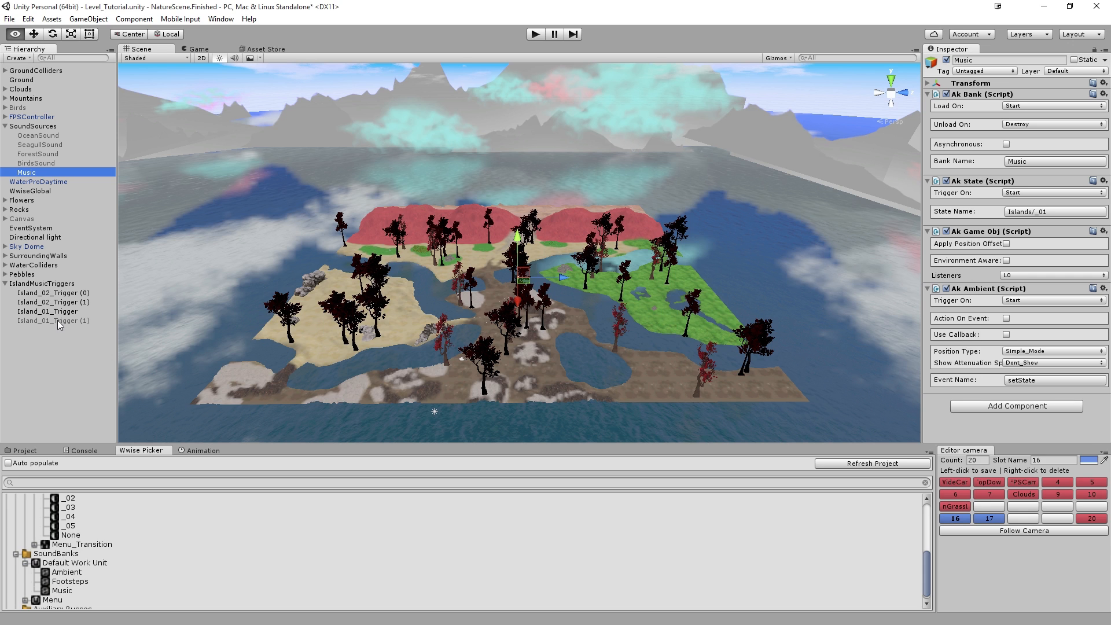
pyautogui.click(65, 293)
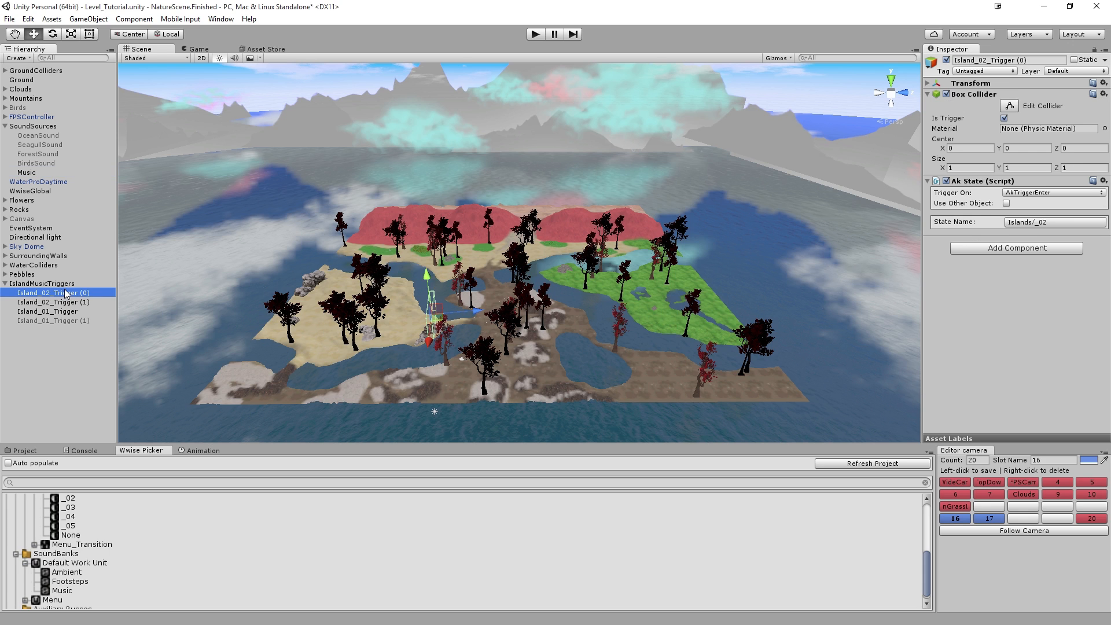
pyautogui.click(67, 302)
pyautogui.click(64, 312)
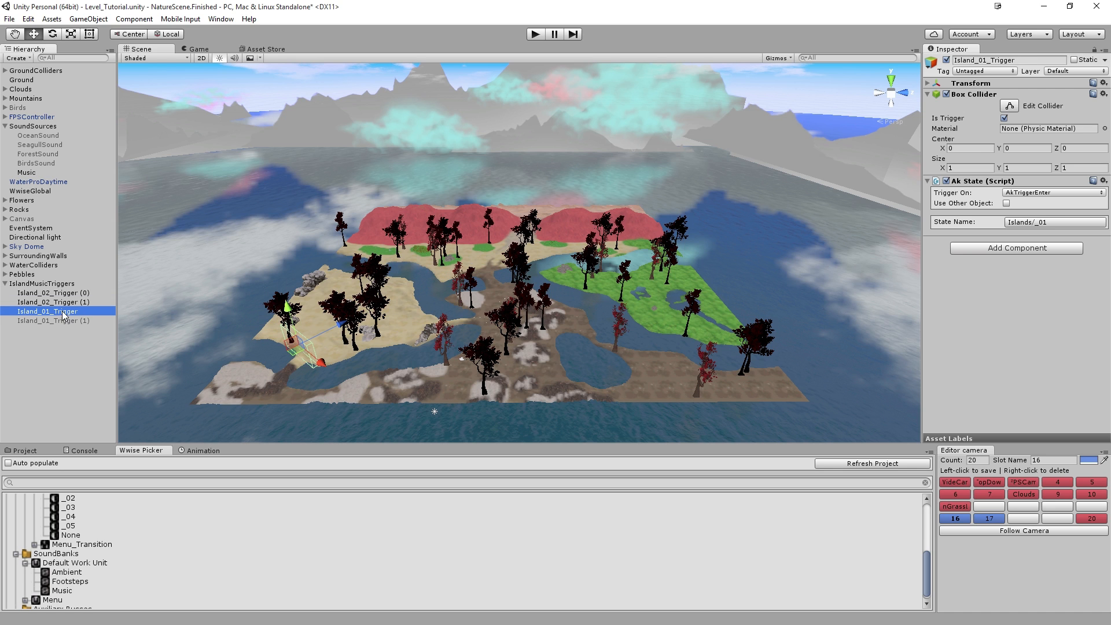
pyautogui.click(65, 285)
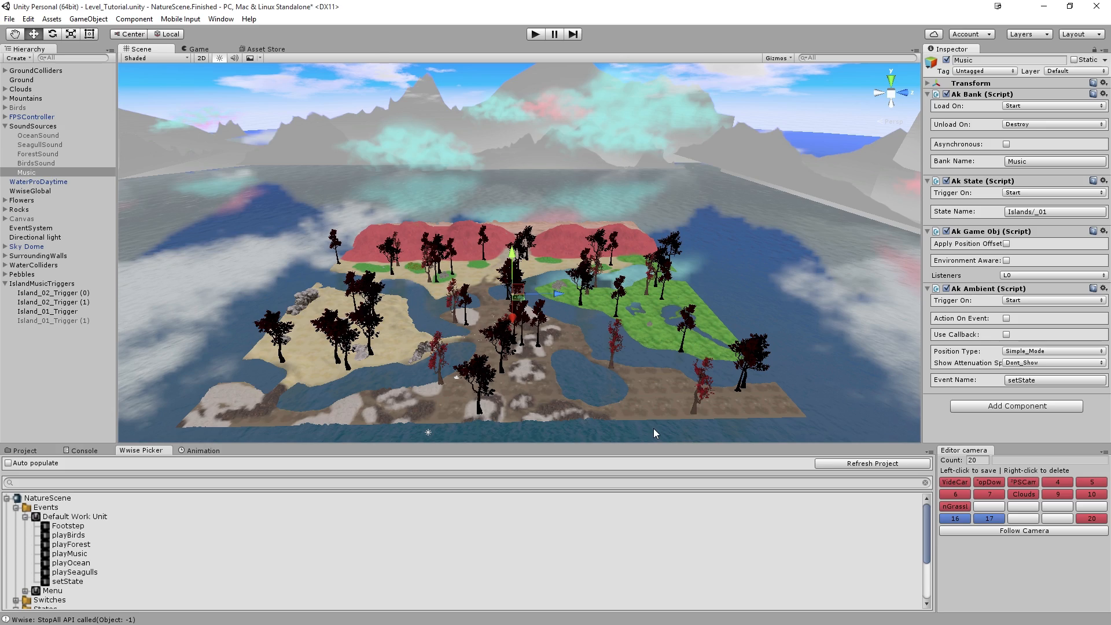
# Run the scene, walk forward along the path onto the grassy island to test the music change, and stop the game.
pyautogui.hotkey('ctrl', 'p')
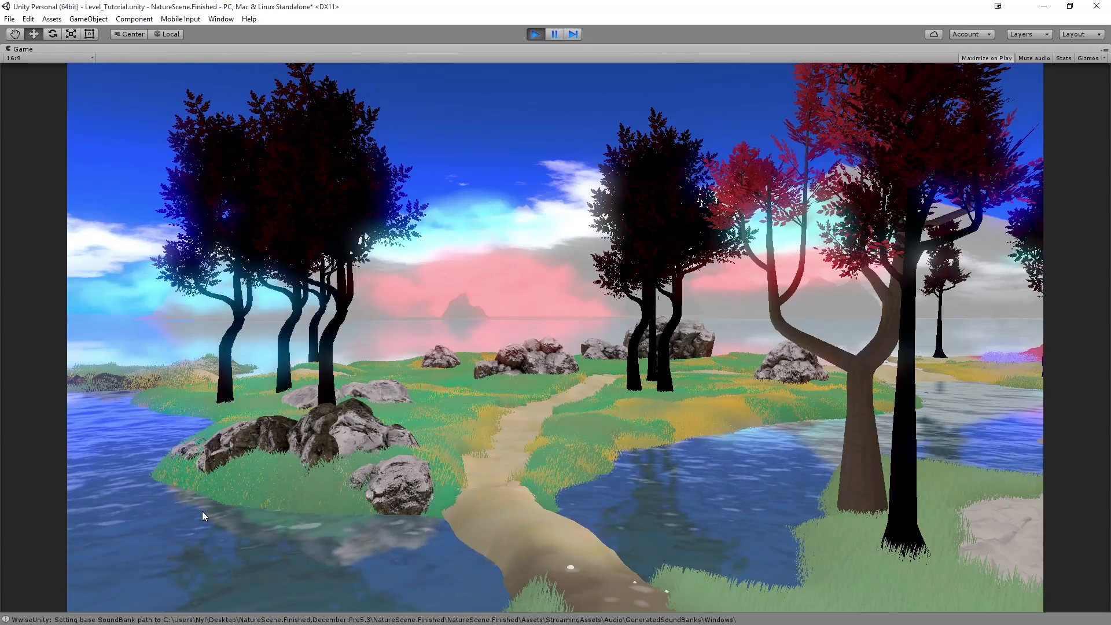
pyautogui.press('w')
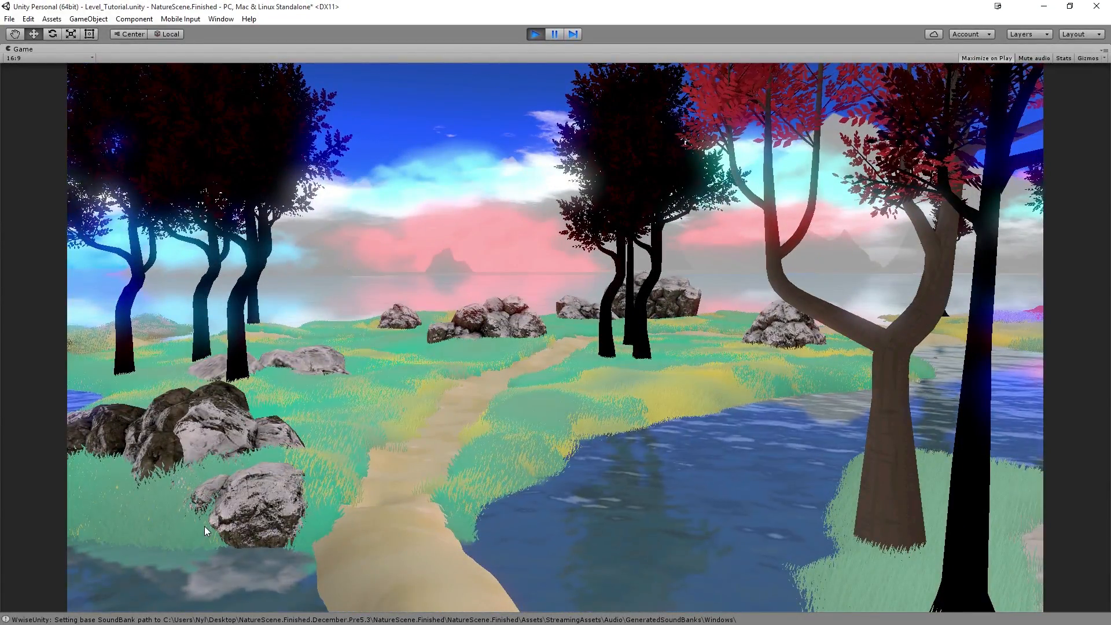
pyautogui.press('w')
pyautogui.press('w')
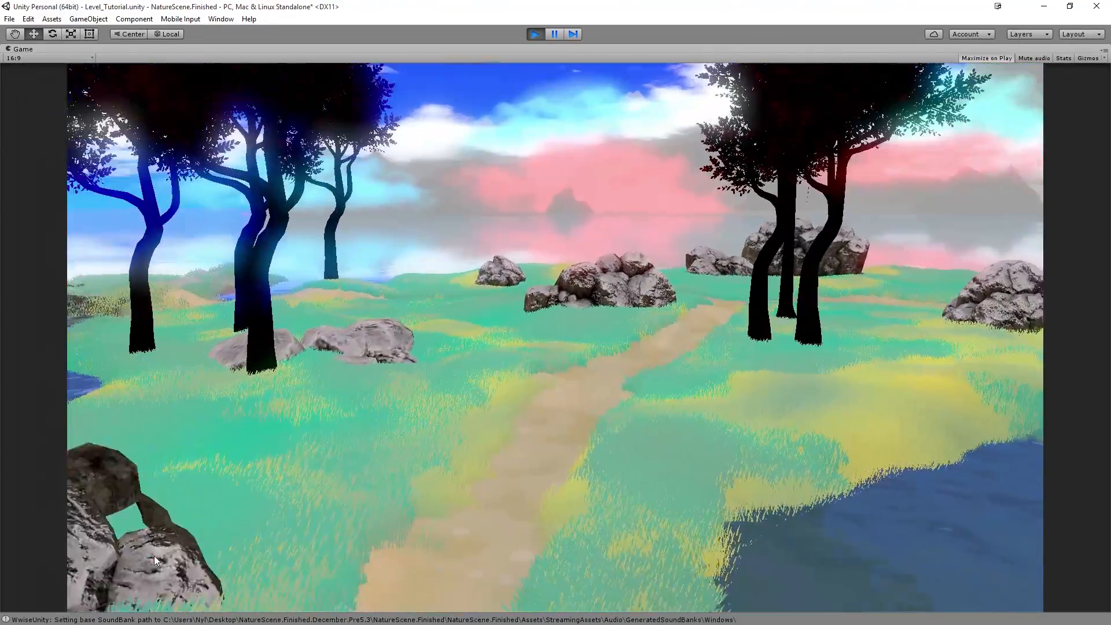
pyautogui.press('w')
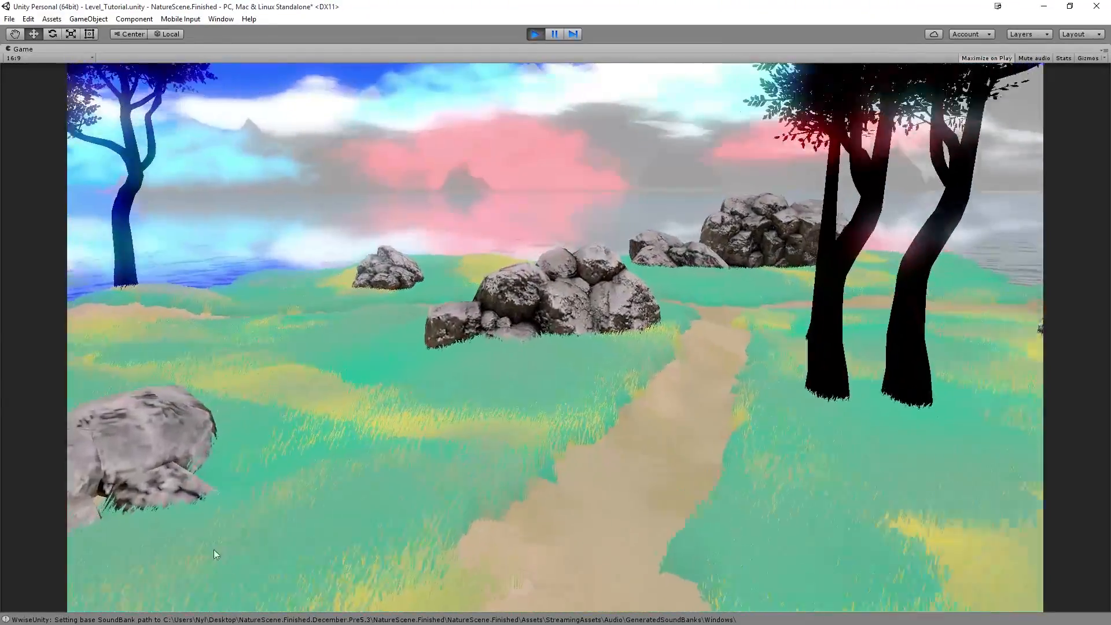
pyautogui.press('w')
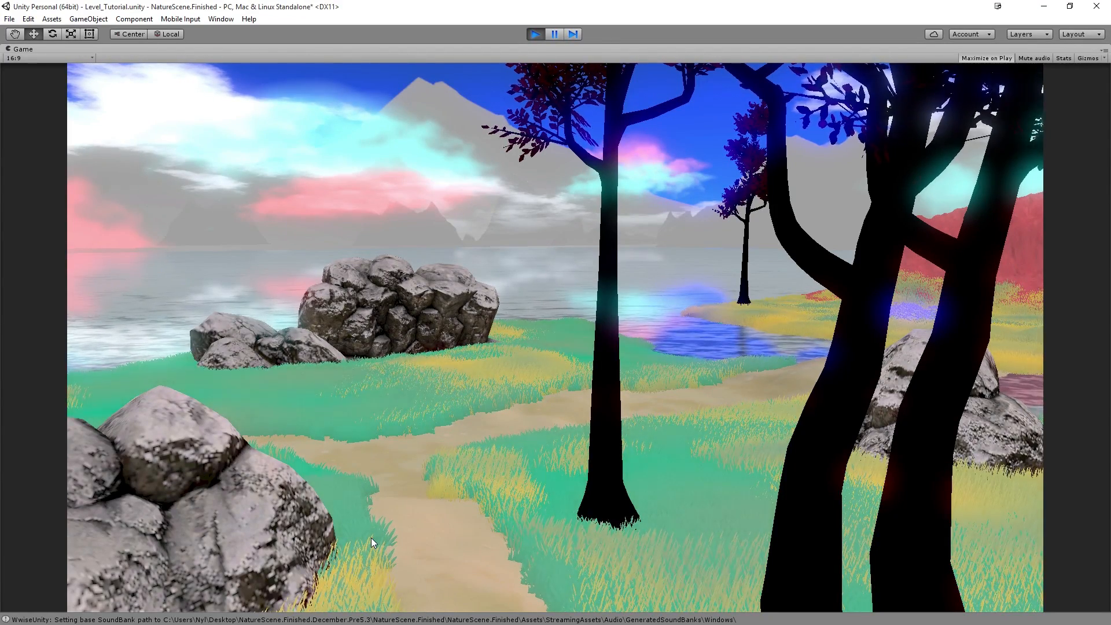
pyautogui.hotkey('ctrl', 'p')
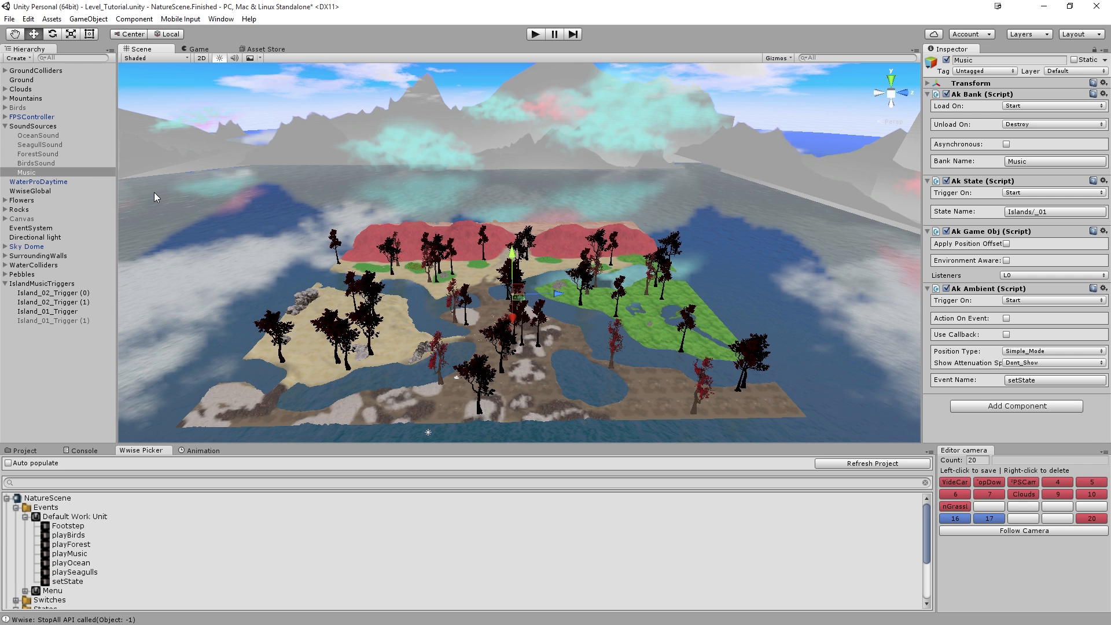
# Replace the Music object under SoundSources with a new empty object named MusicPlayer.
pyautogui.click(31, 172)
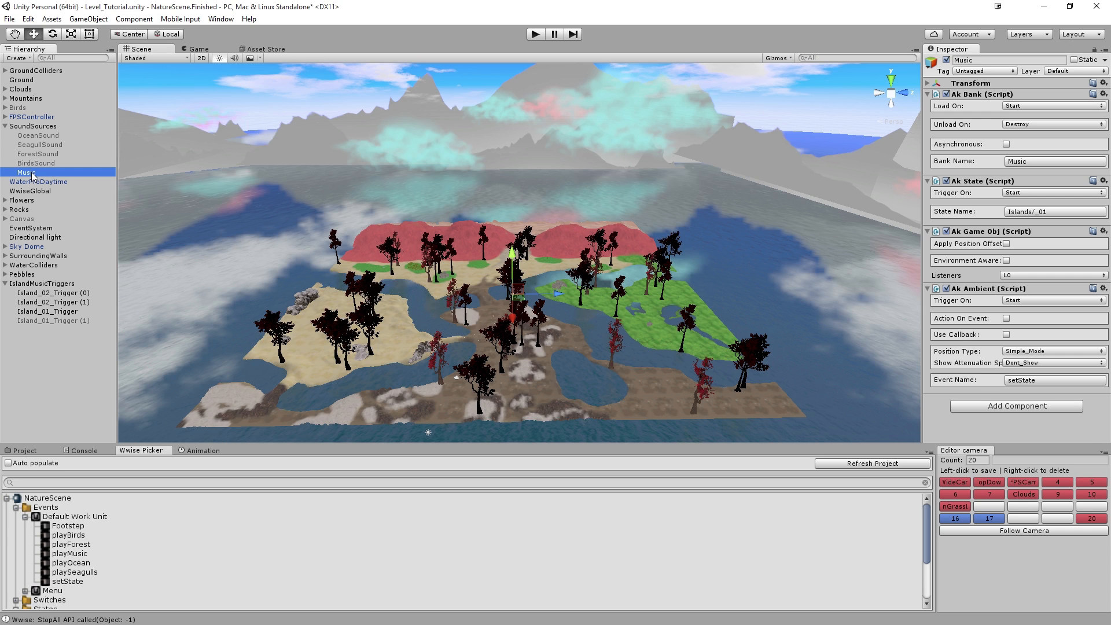
pyautogui.press('Delete')
pyautogui.click(17, 58)
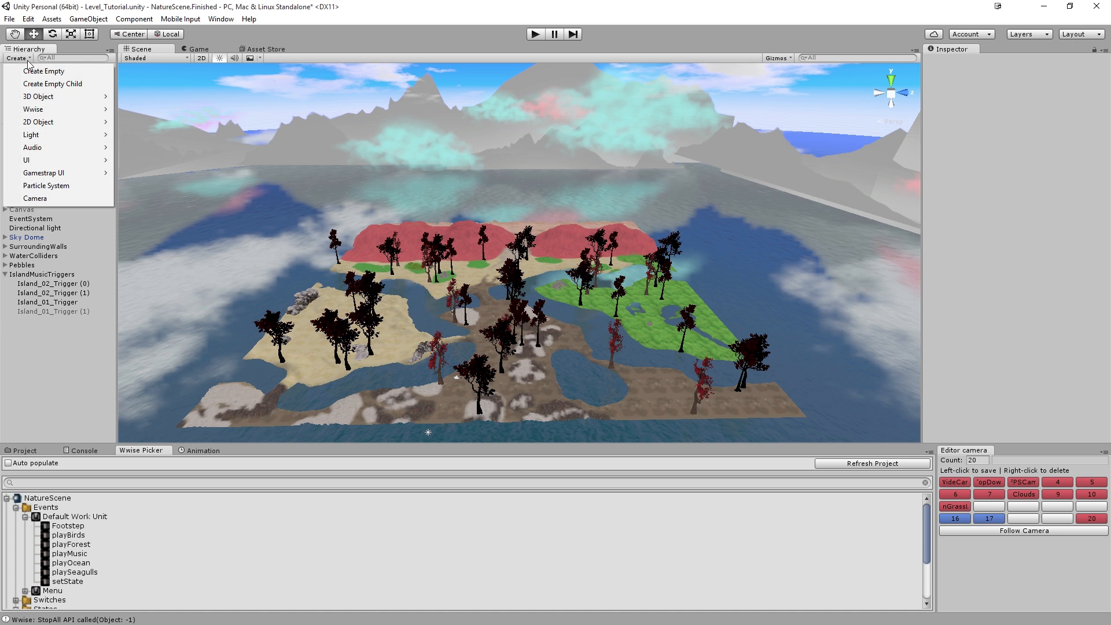
pyautogui.click(34, 70)
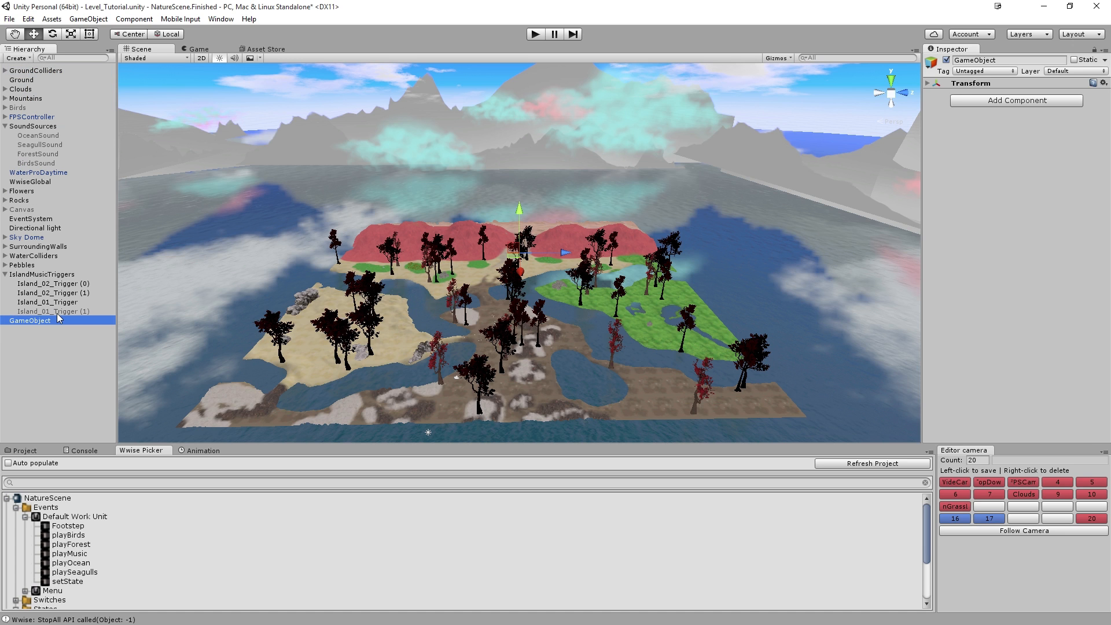
pyautogui.press('F2')
pyautogui.write('Music')
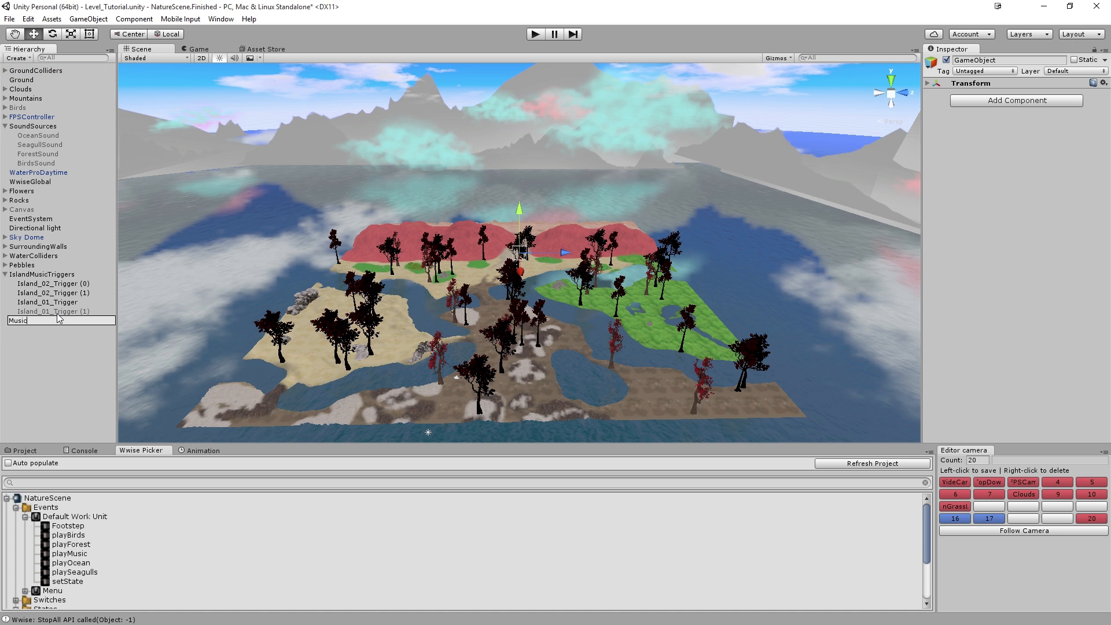
pyautogui.write('Player')
pyautogui.press('Return')
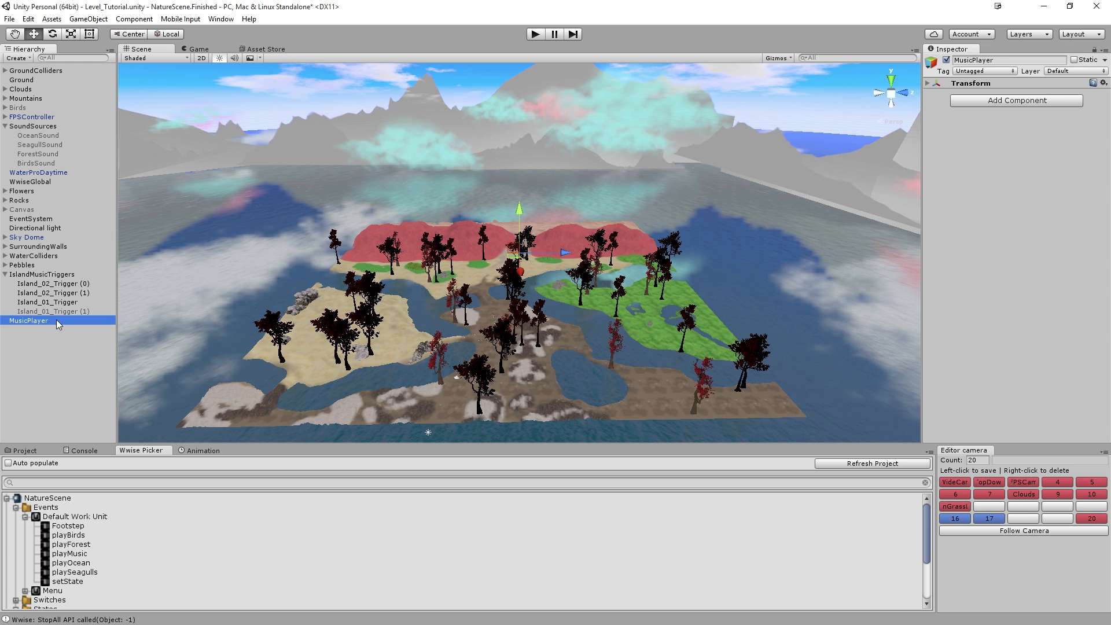
pyautogui.moveTo(33, 322); pyautogui.dragTo(41, 133)
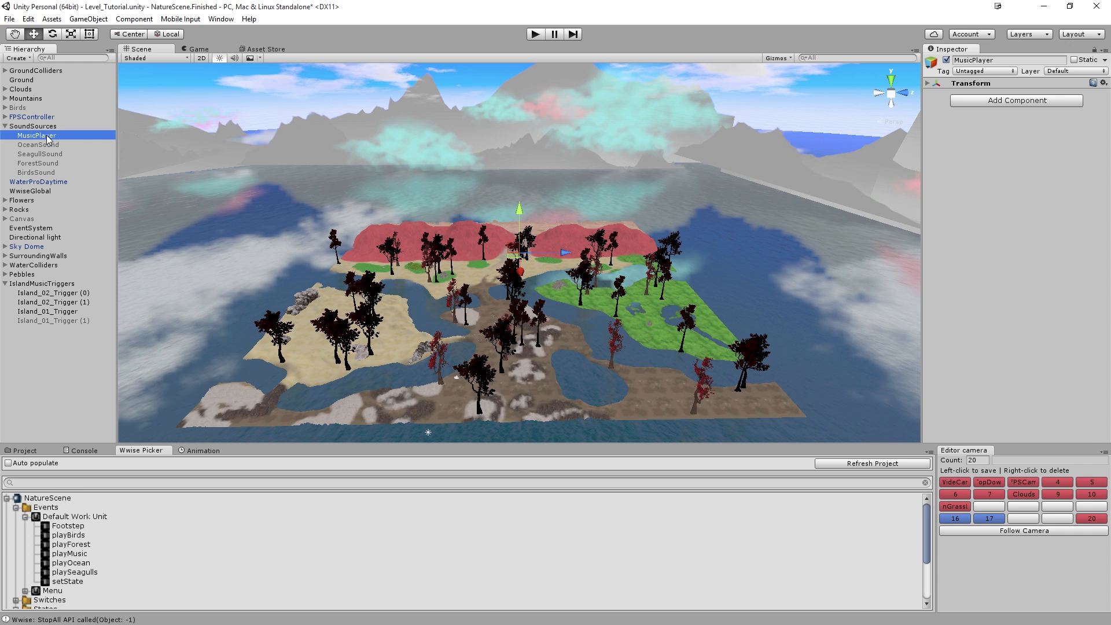
# Attach the Music SoundBank and the setState event from the Wwise project to MusicPlayer.
pyautogui.scroll(-3, 116, 530)
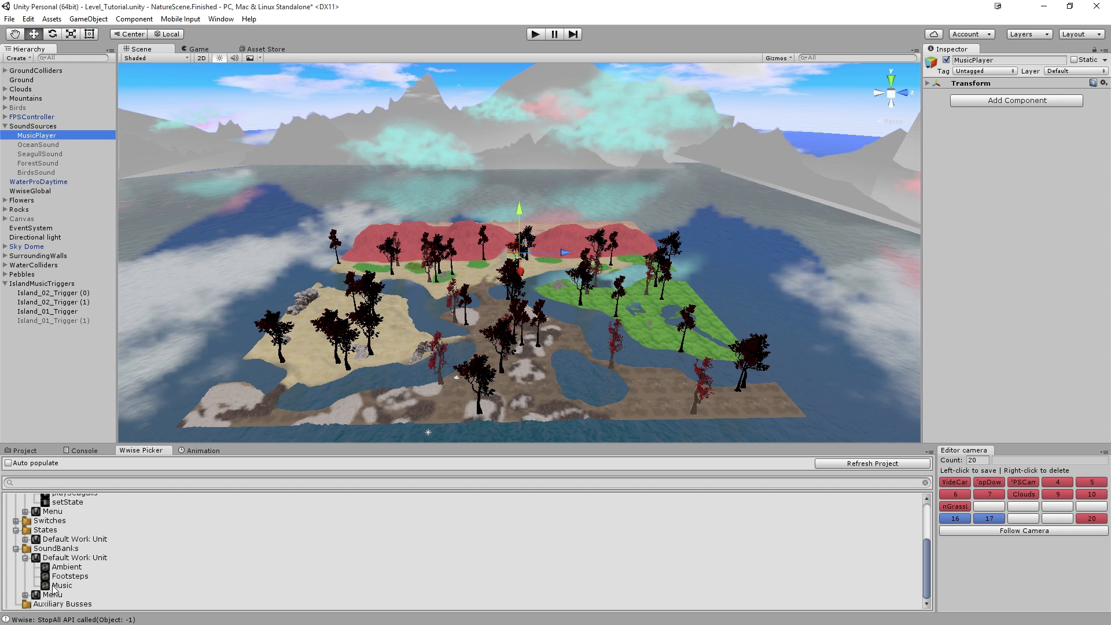
pyautogui.moveTo(63, 586); pyautogui.dragTo(1016, 304)
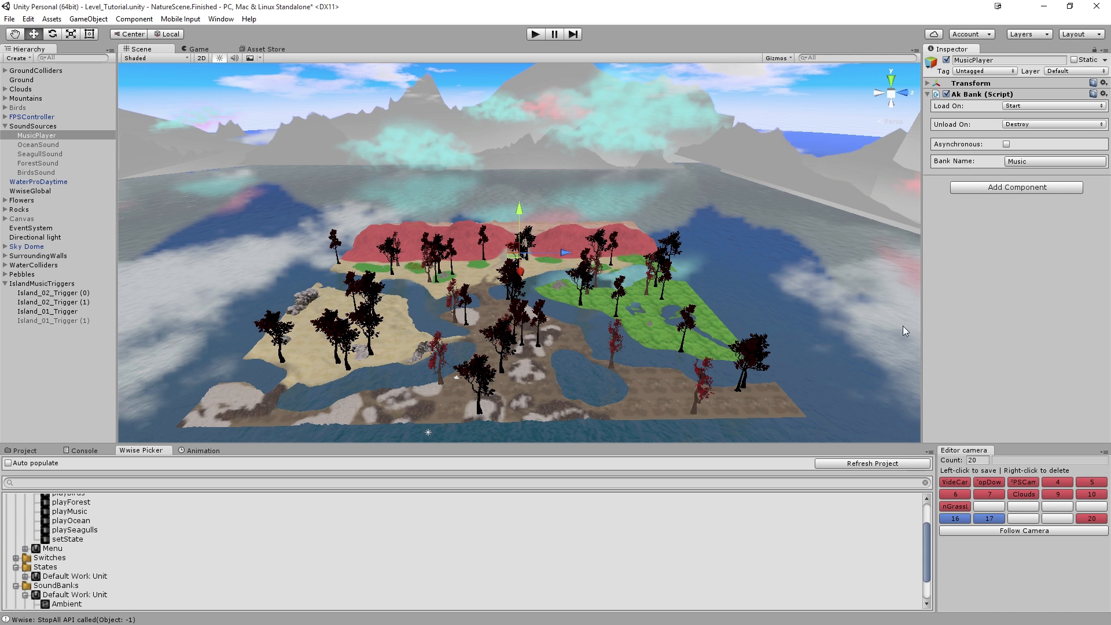
pyautogui.scroll(2, 104, 570)
pyautogui.scroll(-1, 104, 571)
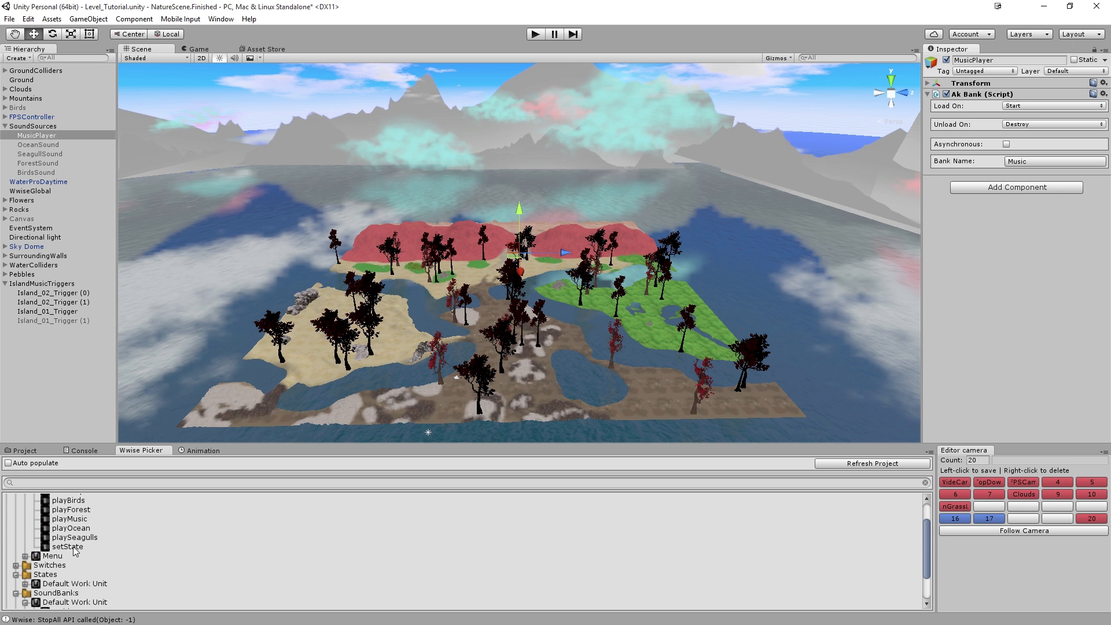
pyautogui.moveTo(75, 551); pyautogui.dragTo(1064, 381)
# Turn off Environment Aware on MusicPlayer and attach the _01 state of the Islands state group to it.
pyautogui.click(1007, 210)
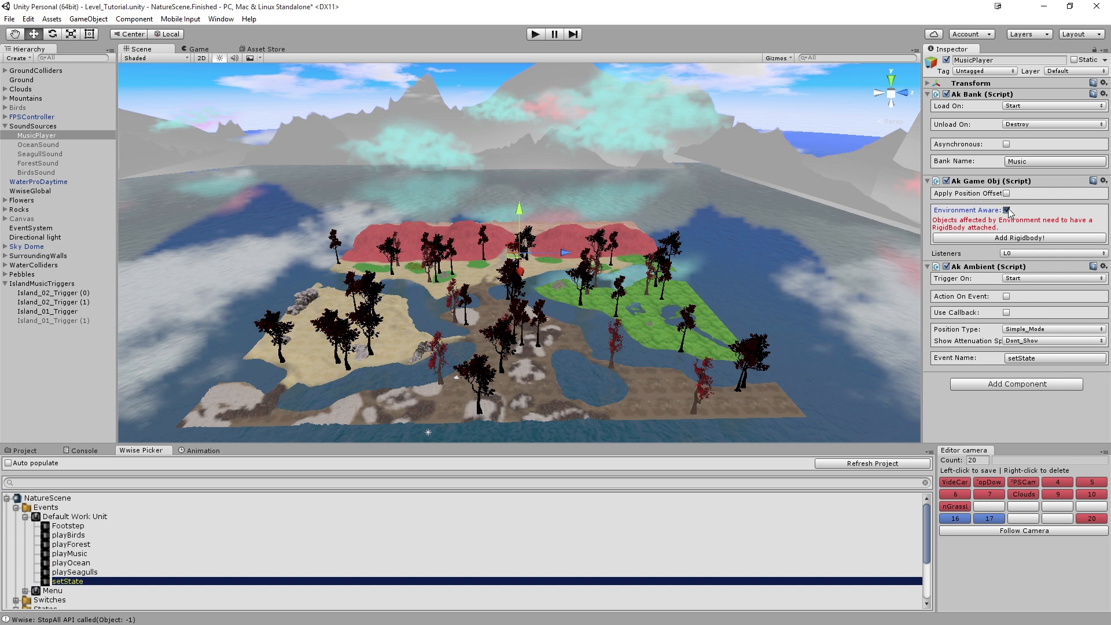
pyautogui.scroll(-3, 65, 531)
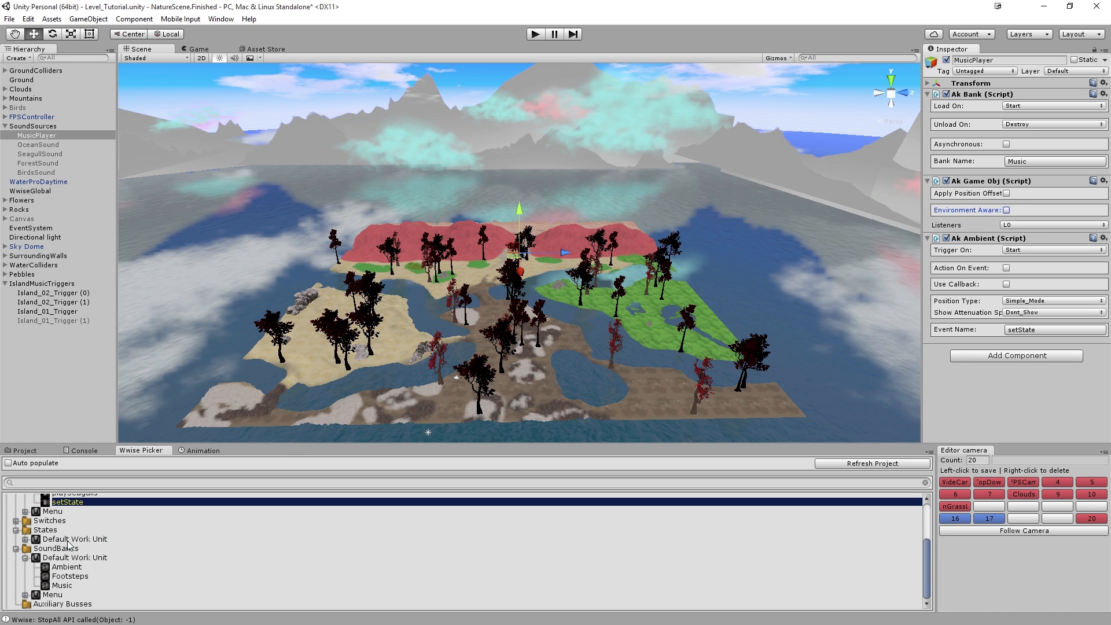
pyautogui.click(25, 539)
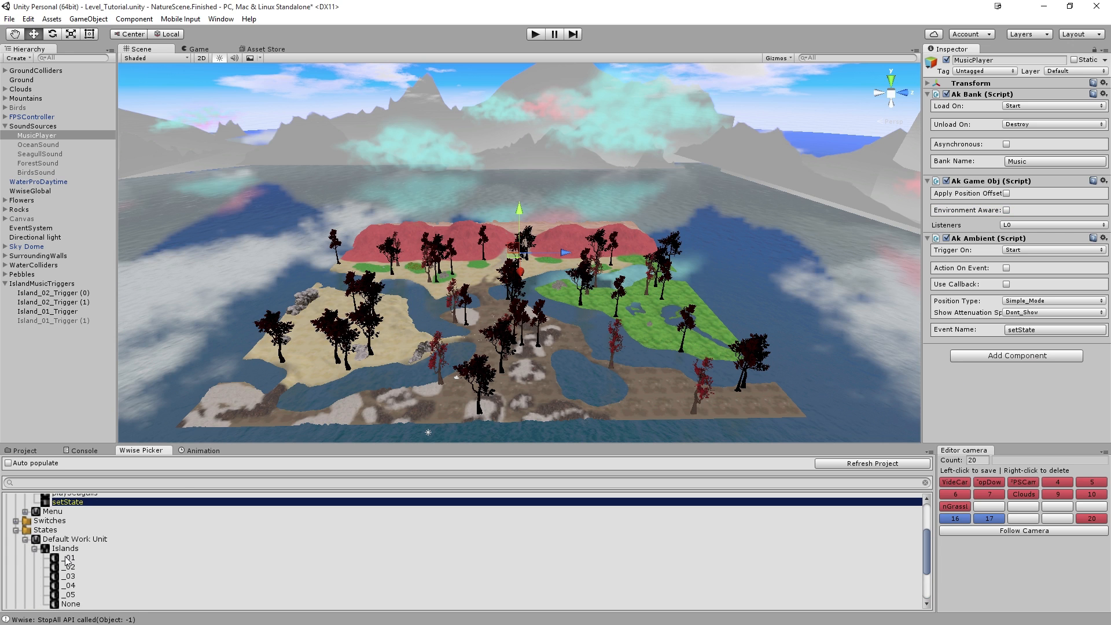
pyautogui.moveTo(68, 559); pyautogui.dragTo(997, 408)
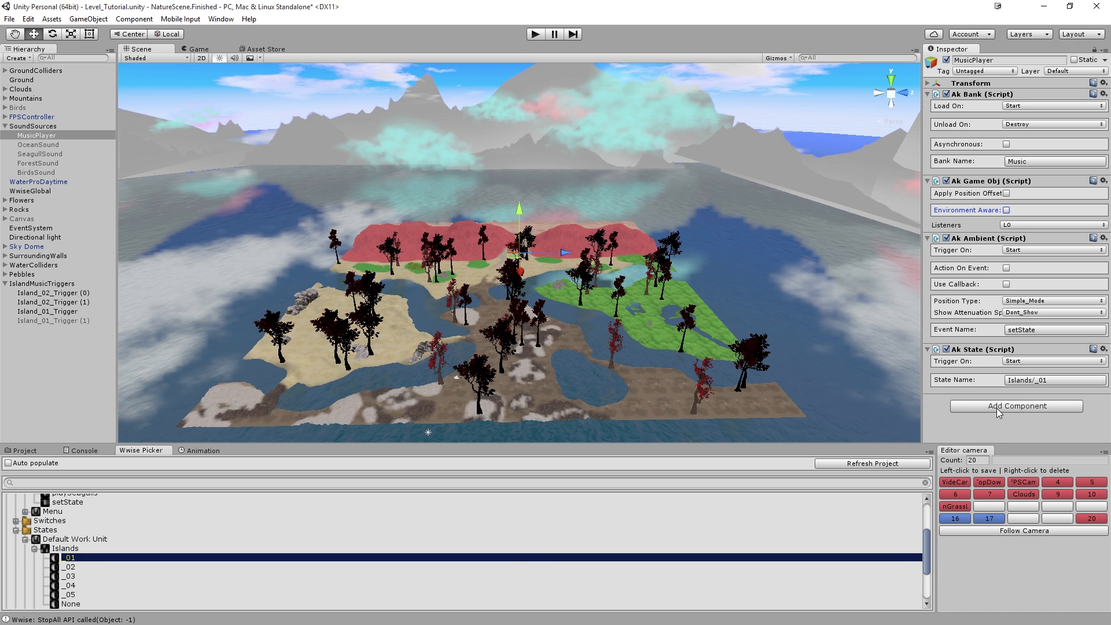
# Run the scene to test the starting island music and stop the game.
pyautogui.click(535, 34)
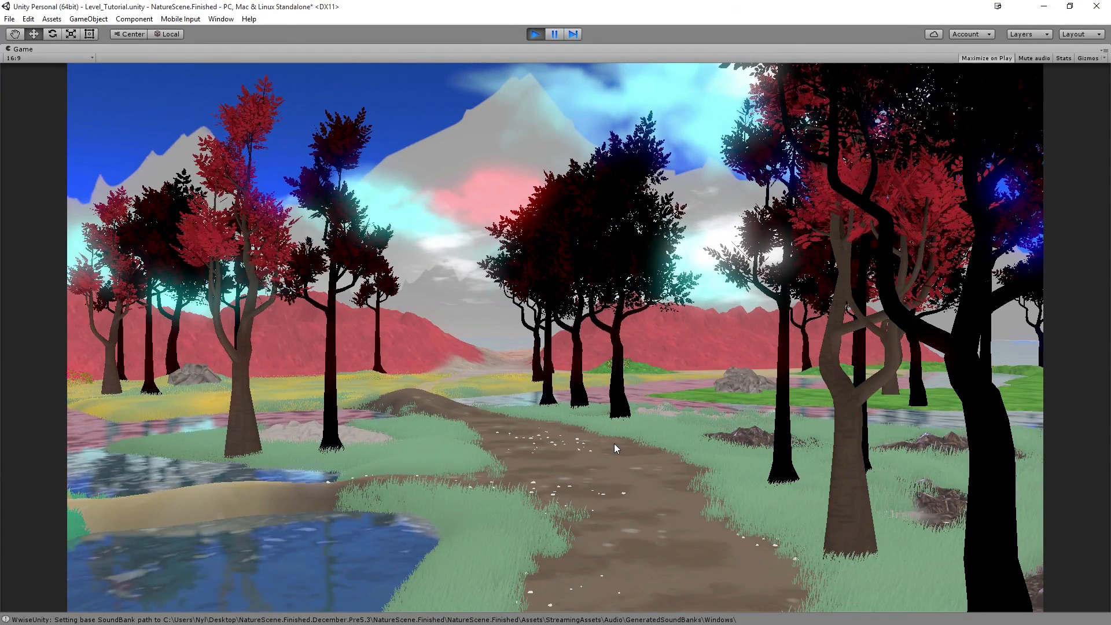
pyautogui.hotkey('ctrl', 'p')
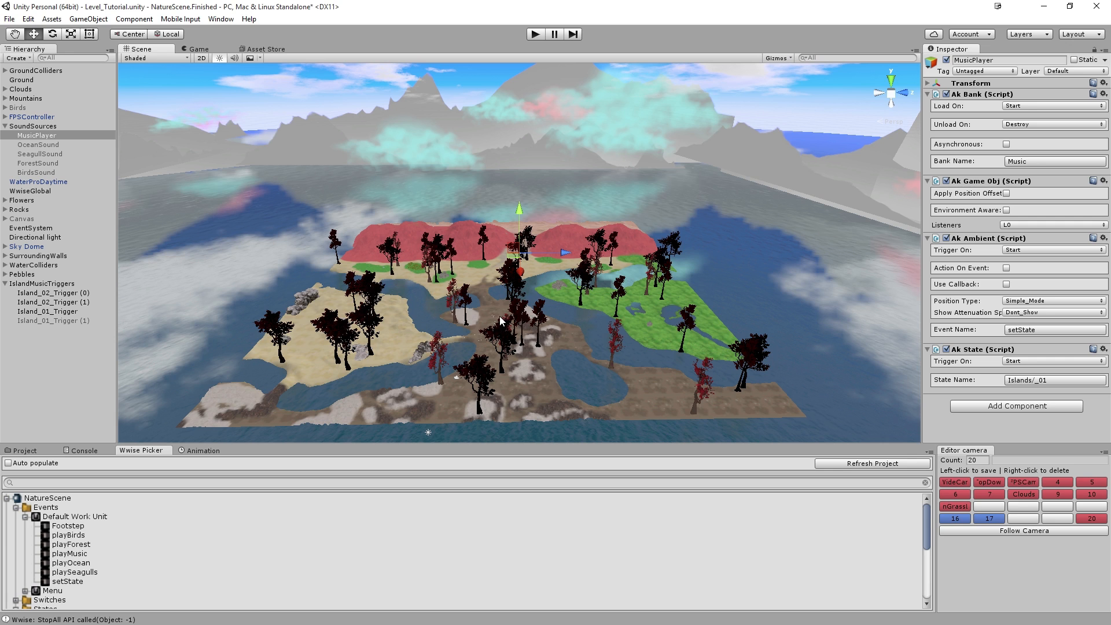
# Select Island_02_Trigger (0) and examine its trigger collider, Ak State settings and placement across the island path.
pyautogui.click(55, 293)
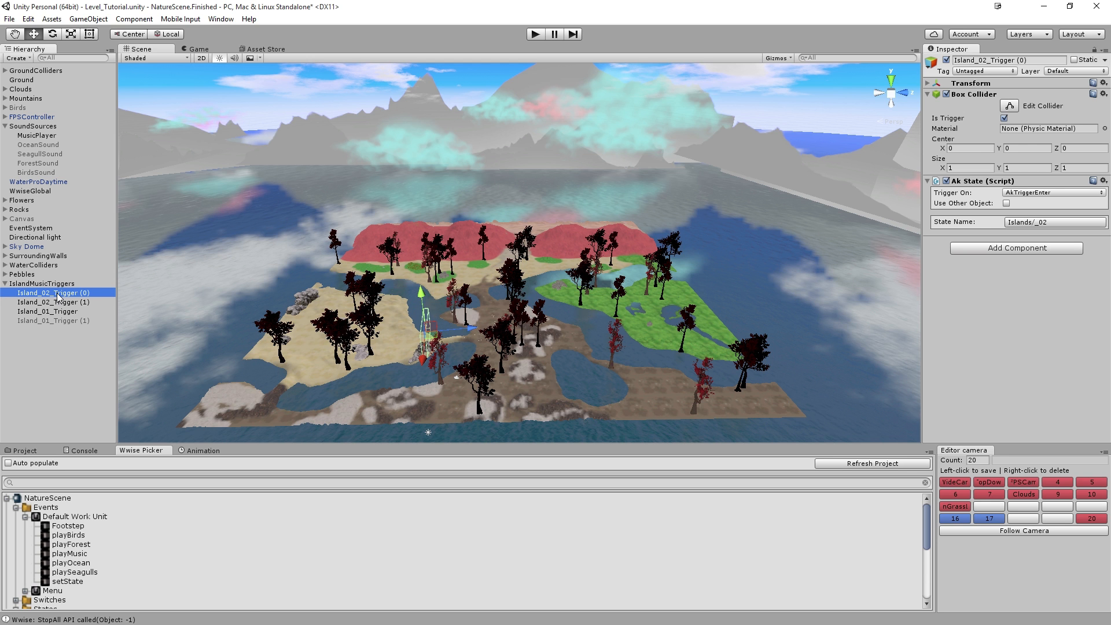
pyautogui.keyDown('alt'); pyautogui.moveTo(417, 347); pyautogui.dragTo(332, 348); pyautogui.keyUp('alt')
pyautogui.press('w')
pyautogui.moveTo(332, 348); pyautogui.dragTo(281, 378, button='right')
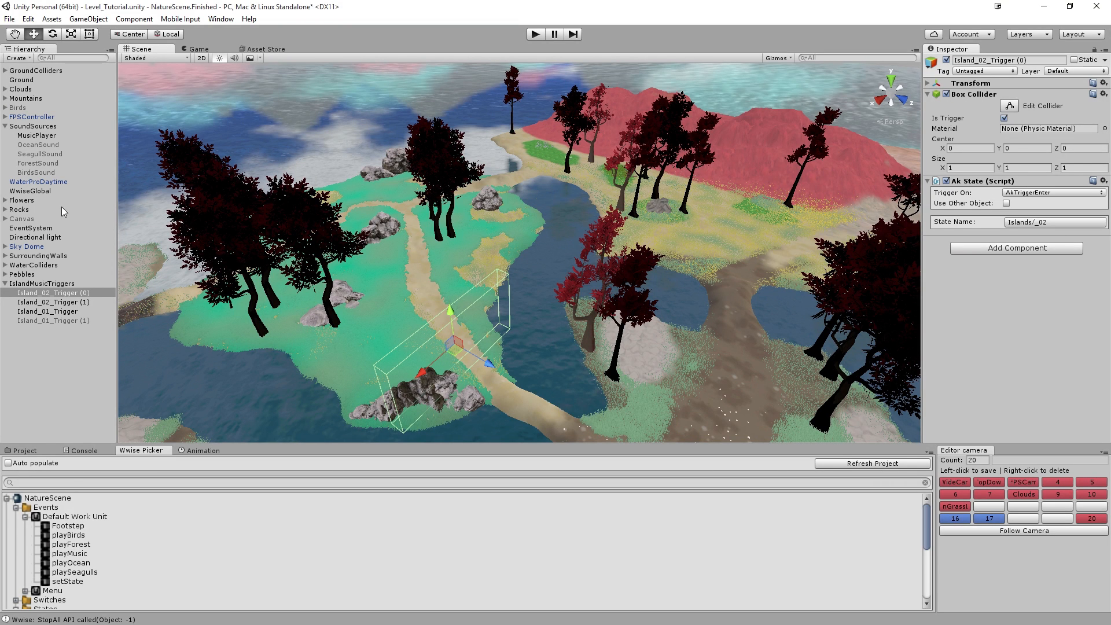
# Create a new empty object in the scene and give it a Box Collider set as a trigger.
pyautogui.click(16, 58)
pyautogui.click(33, 70)
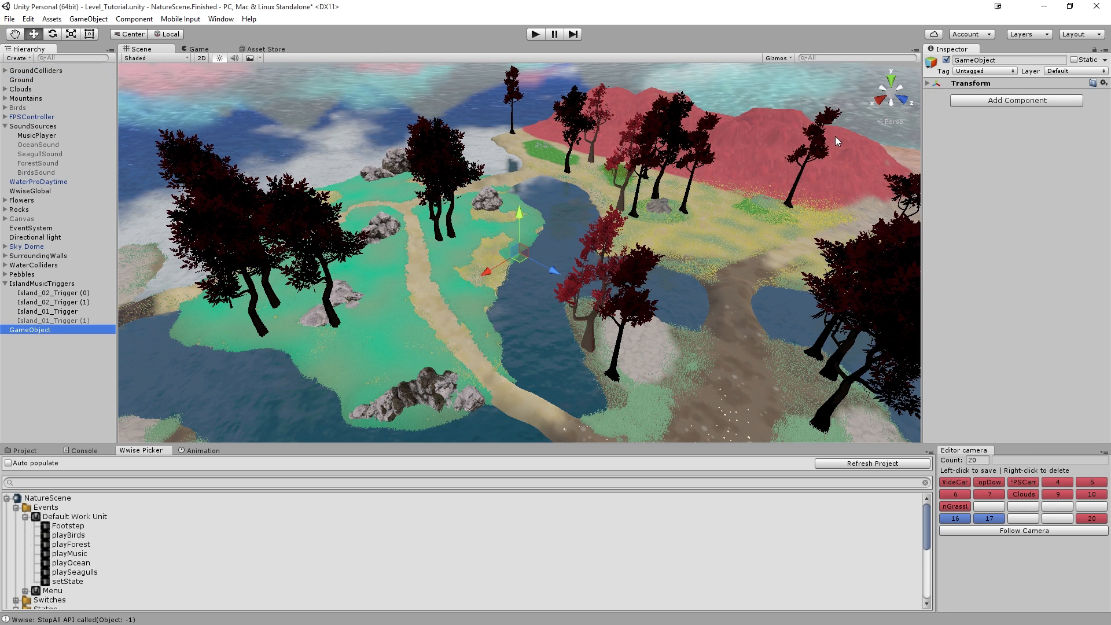
pyautogui.click(1024, 104)
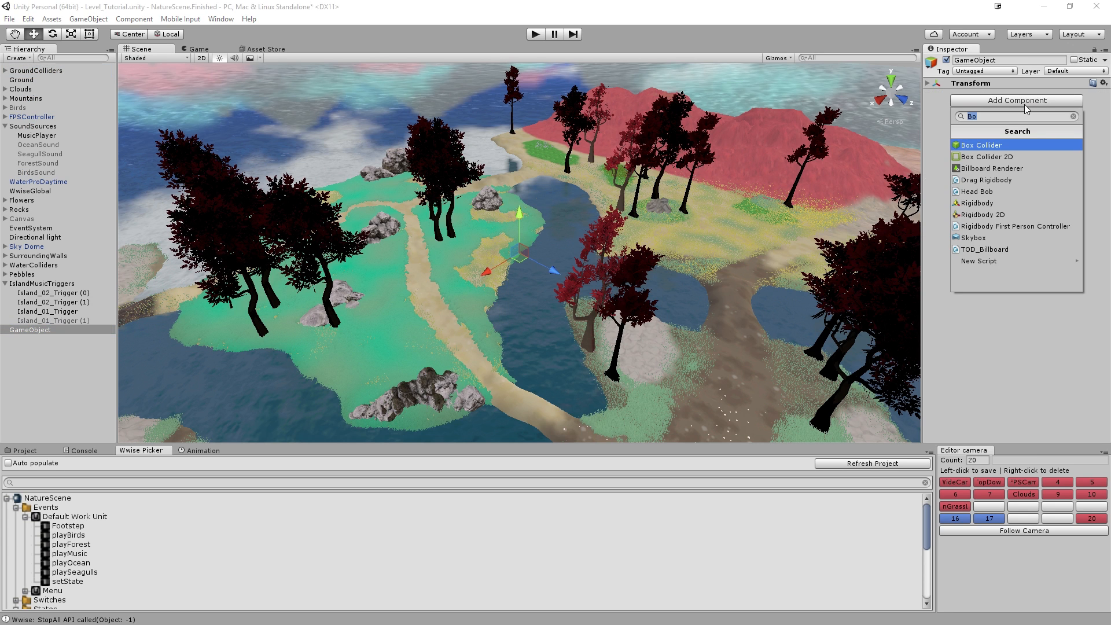
pyautogui.click(985, 146)
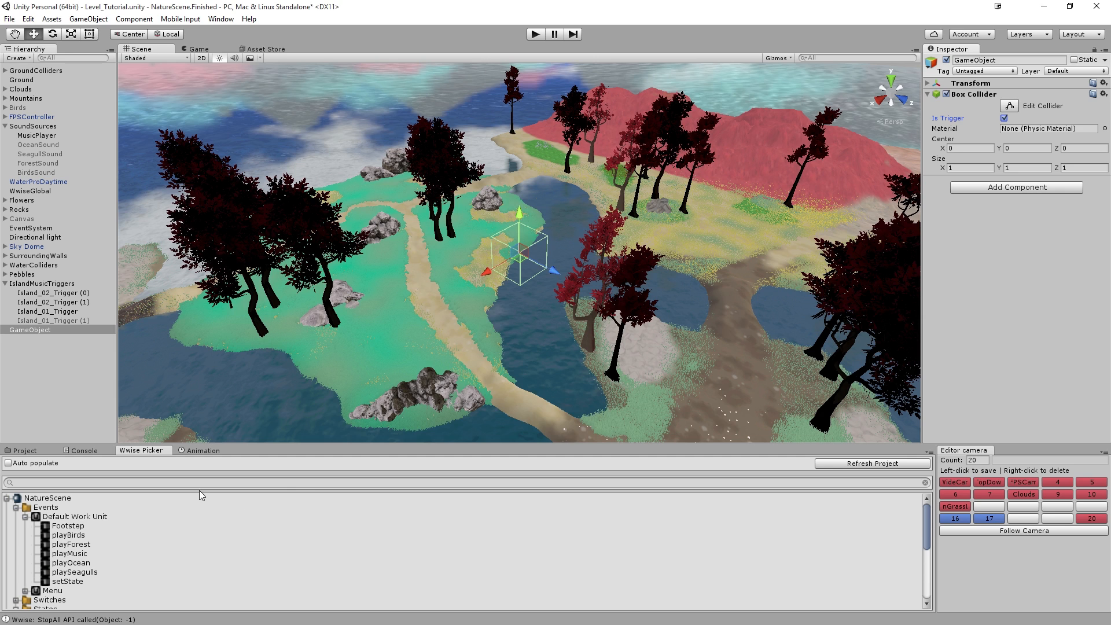
# Attach the _02 state of the Islands group to the new object and make it trigger only on AkTriggerEnter.
pyautogui.scroll(-4, 83, 576)
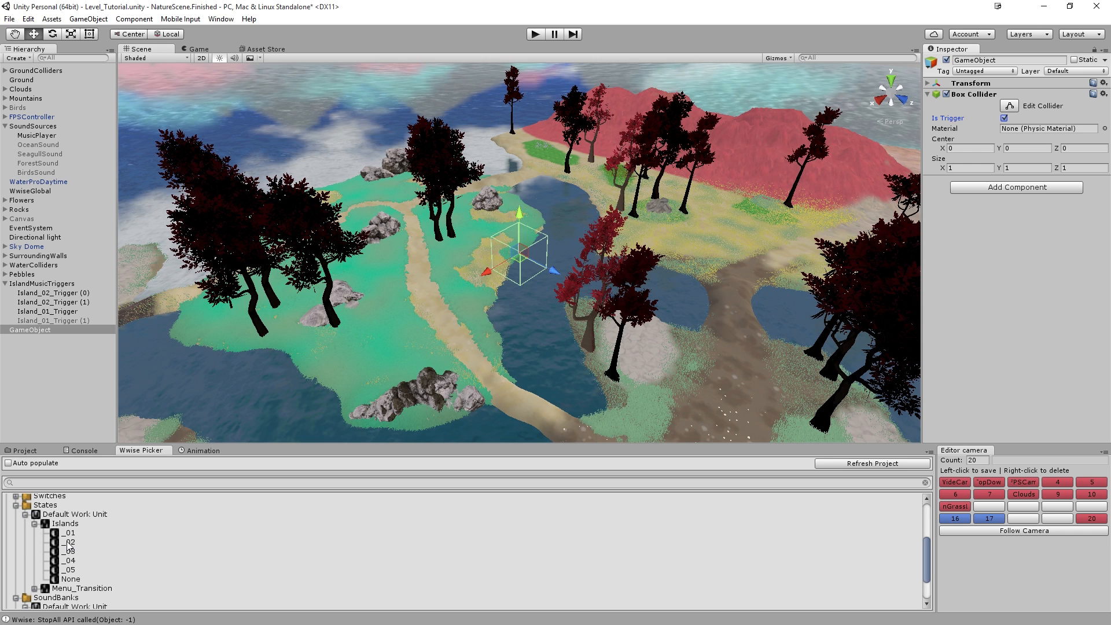
pyautogui.moveTo(69, 543); pyautogui.dragTo(1061, 324)
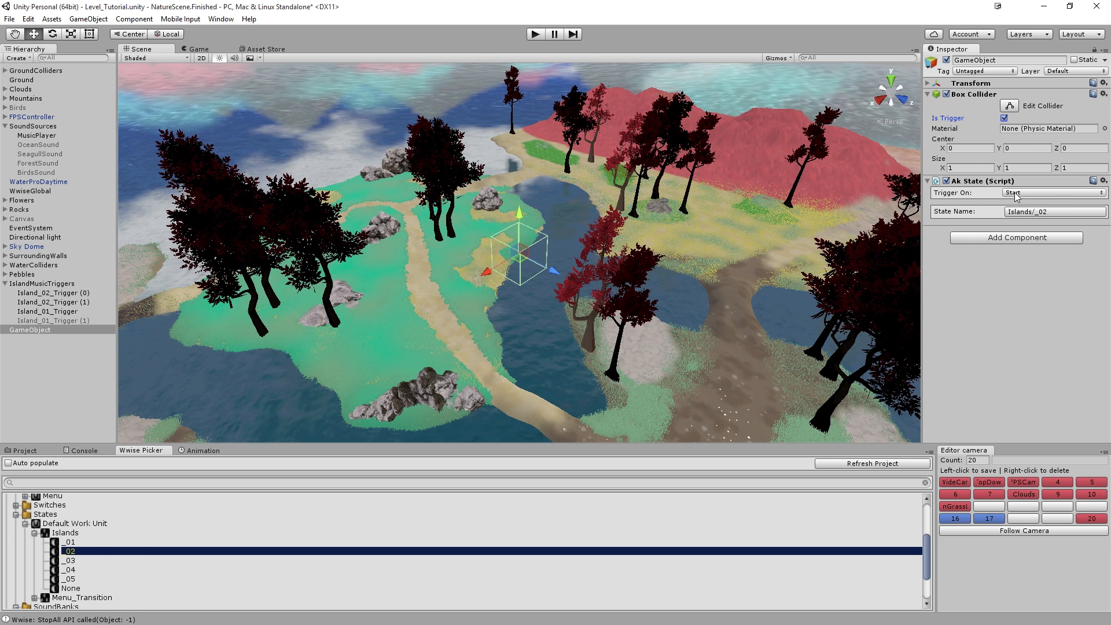
pyautogui.click(71, 295)
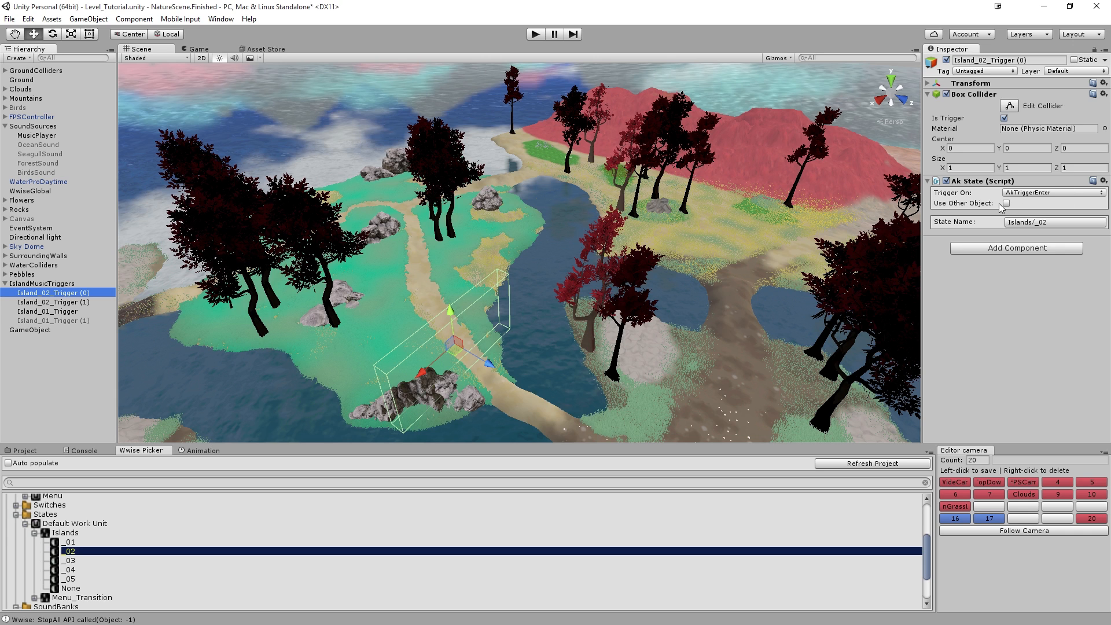
pyautogui.click(32, 330)
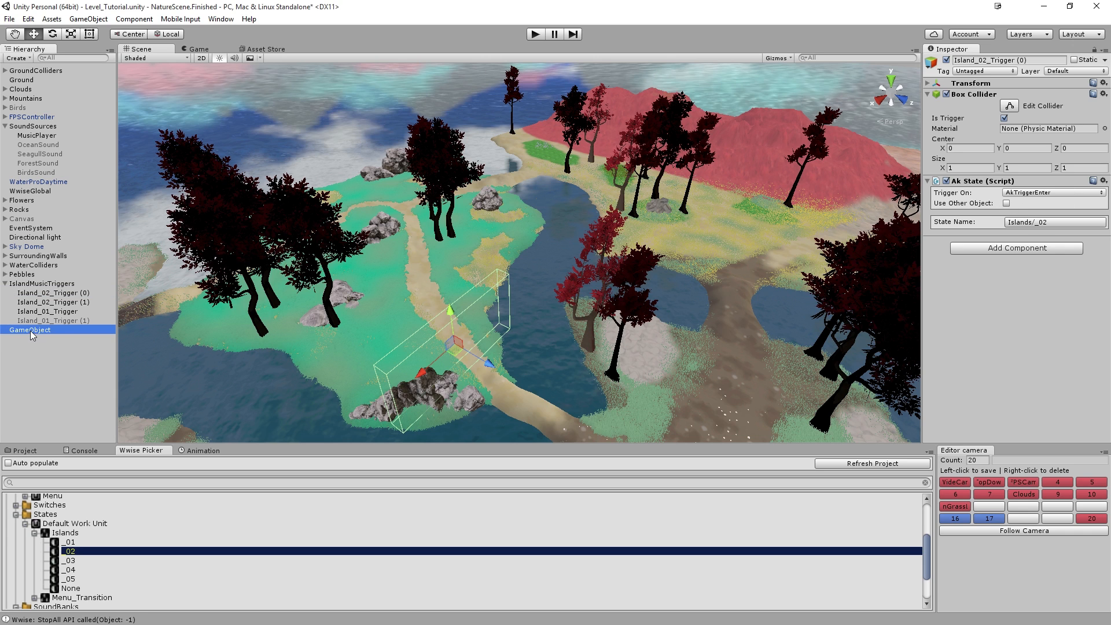
pyautogui.click(1068, 198)
pyautogui.click(1026, 281)
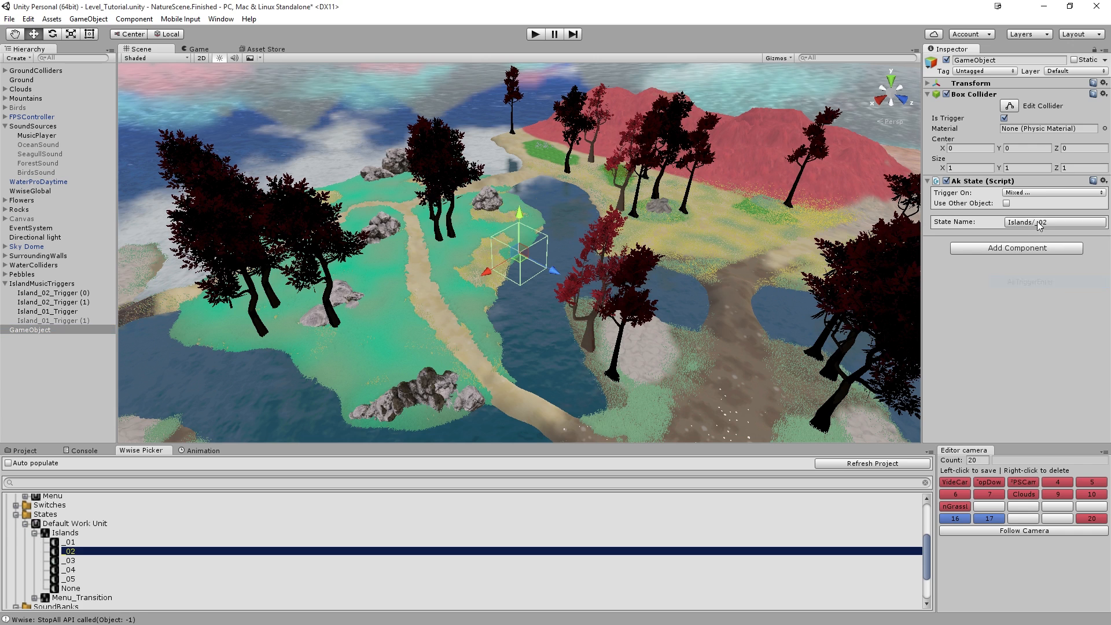
pyautogui.click(1039, 192)
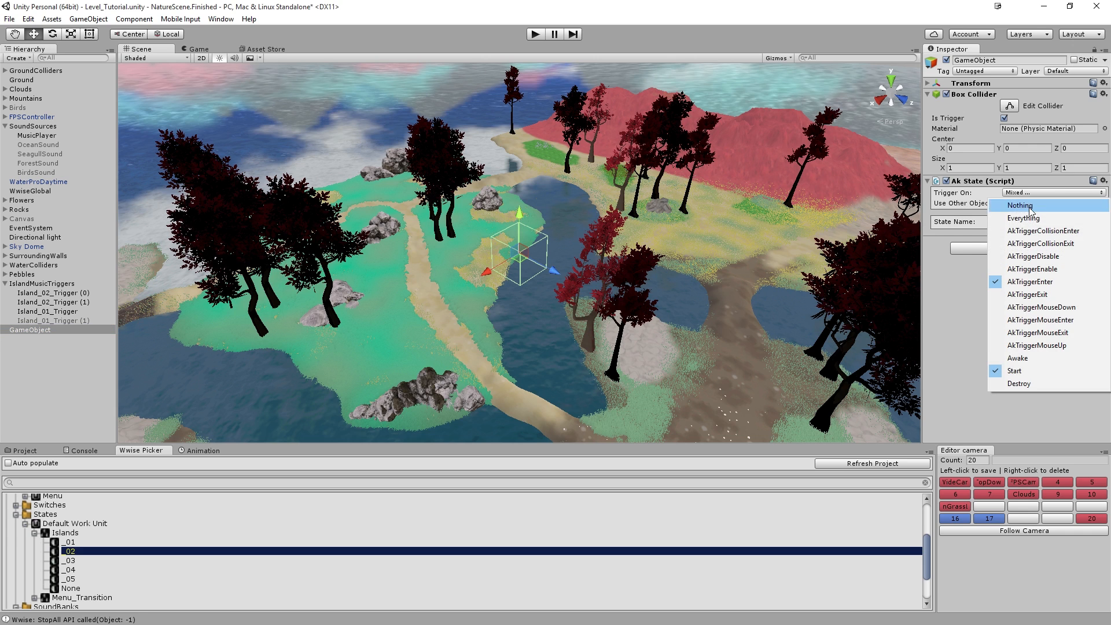
pyautogui.click(1004, 367)
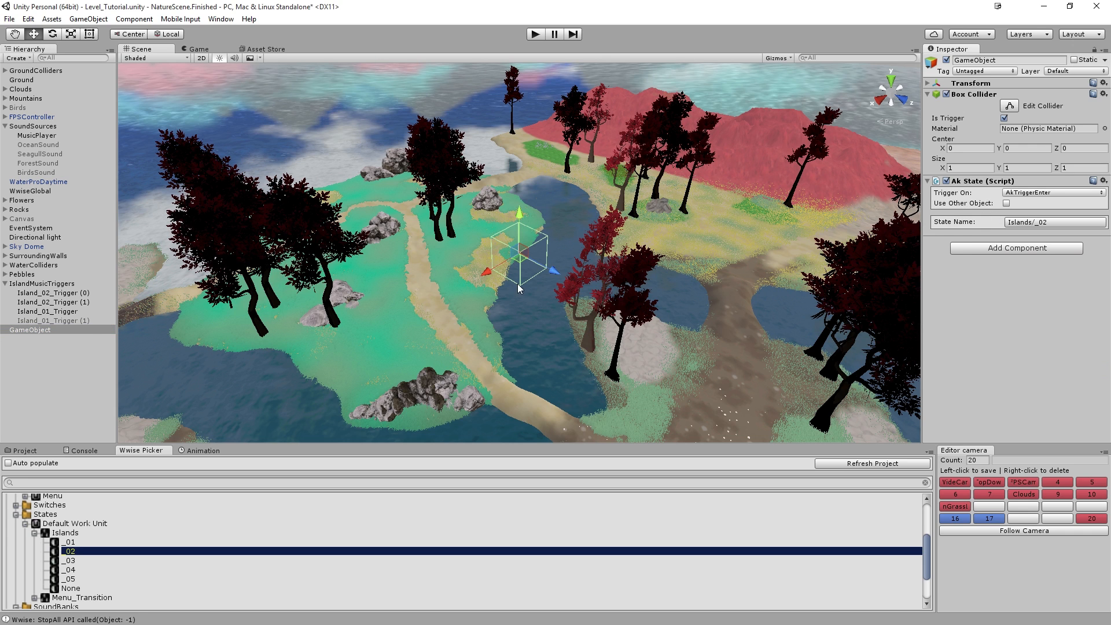
# Deactivate the existing Island_02_Trigger (0) object.
pyautogui.click(82, 293)
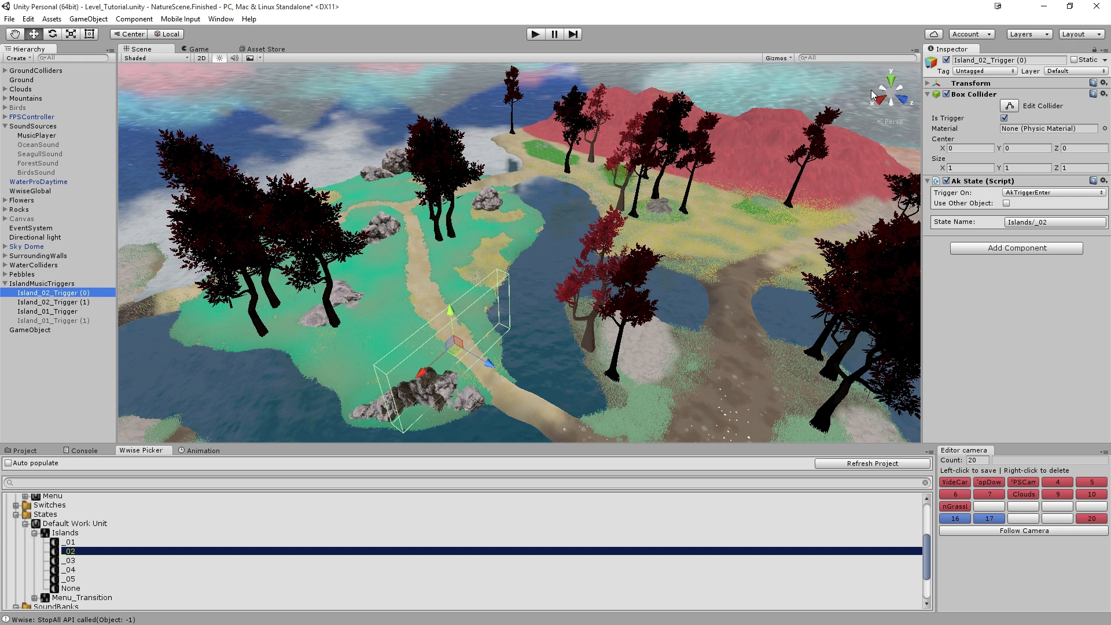
pyautogui.click(947, 60)
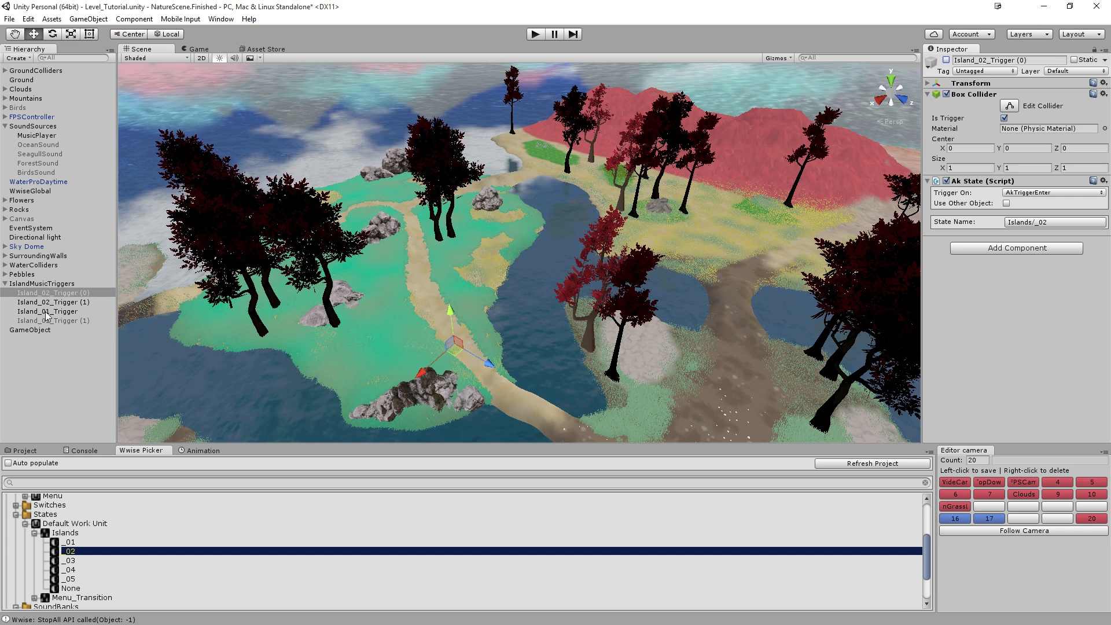
# Move the new trigger object onto the narrow path that crosses the water to the green island.
pyautogui.click(44, 330)
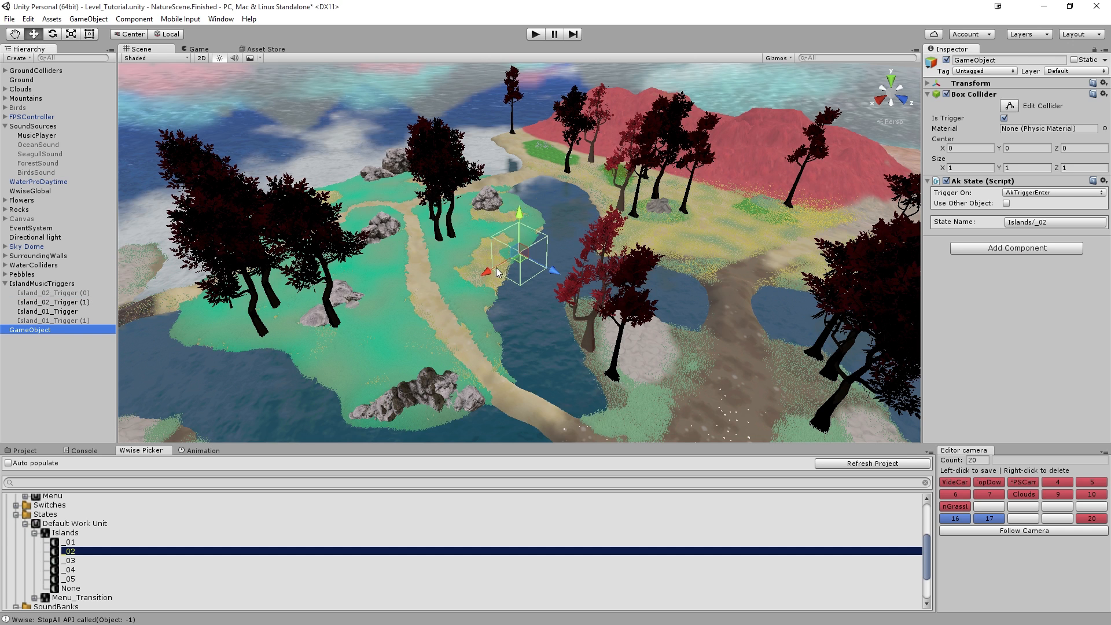
pyautogui.moveTo(497, 272); pyautogui.dragTo(529, 173)
pyautogui.moveTo(529, 171); pyautogui.dragTo(529, 347)
pyautogui.keyDown('alt'); pyautogui.moveTo(530, 347); pyautogui.dragTo(530, 323); pyautogui.keyUp('alt')
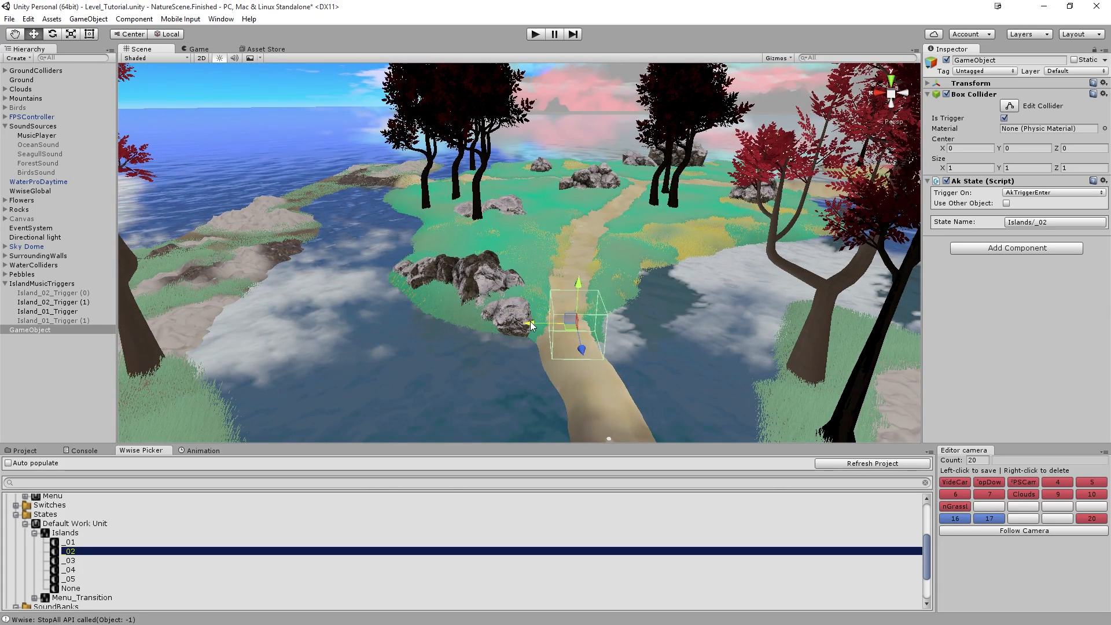
pyautogui.moveTo(579, 285); pyautogui.dragTo(580, 335)
pyautogui.keyDown('alt'); pyautogui.moveTo(580, 335); pyautogui.dragTo(827, 339); pyautogui.keyUp('alt')
pyautogui.moveTo(591, 247); pyautogui.dragTo(475, 254)
pyautogui.press('d')
pyautogui.moveTo(474, 254); pyautogui.dragTo(411, 252, button='right')
pyautogui.press('a')
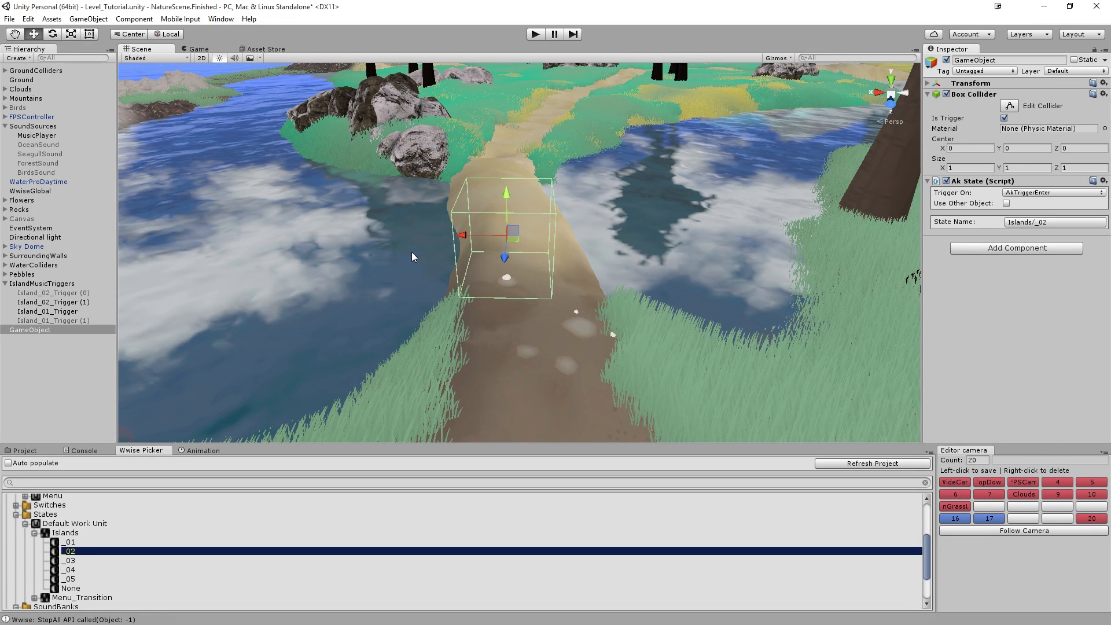
# Run the scene, walk through the new trigger onto the green island and back to test the music change, and stop the game.
pyautogui.click(535, 34)
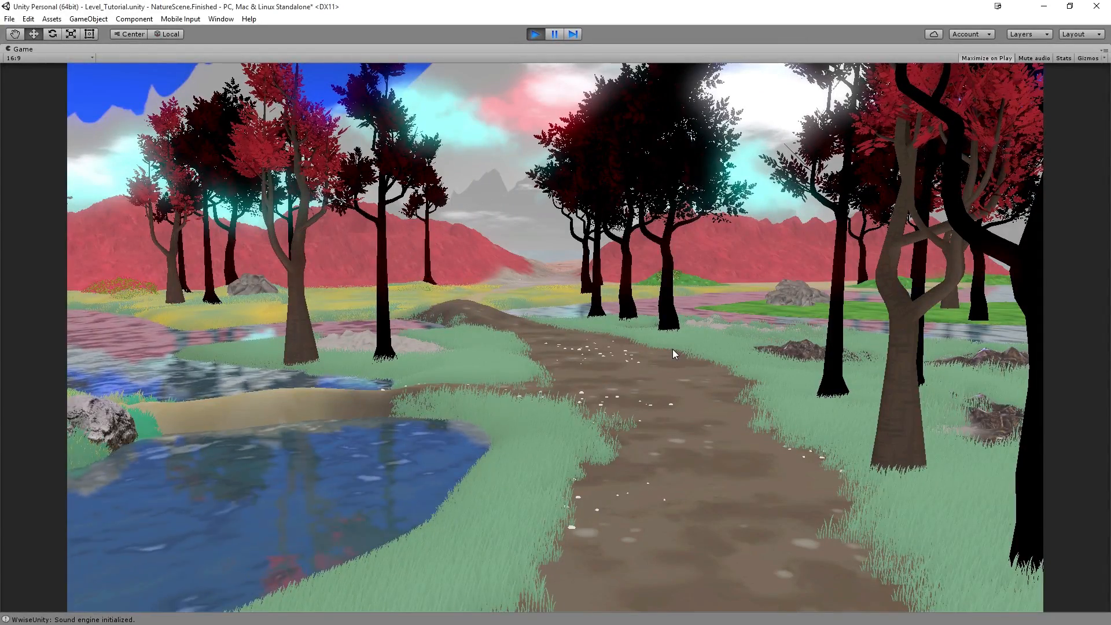
pyautogui.press('w')
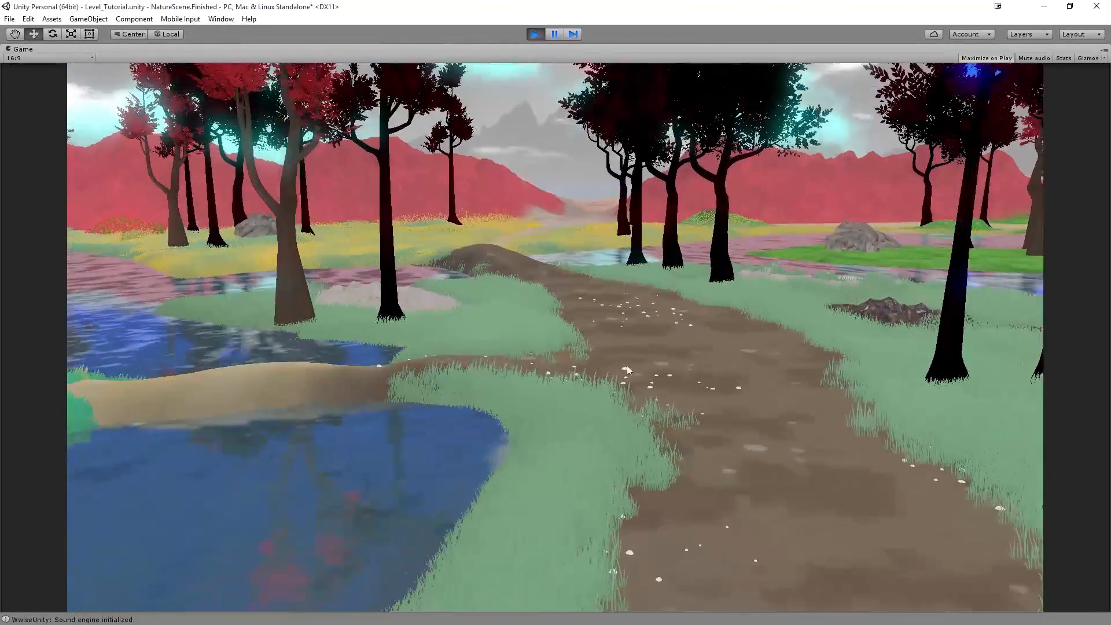
pyautogui.press('d')
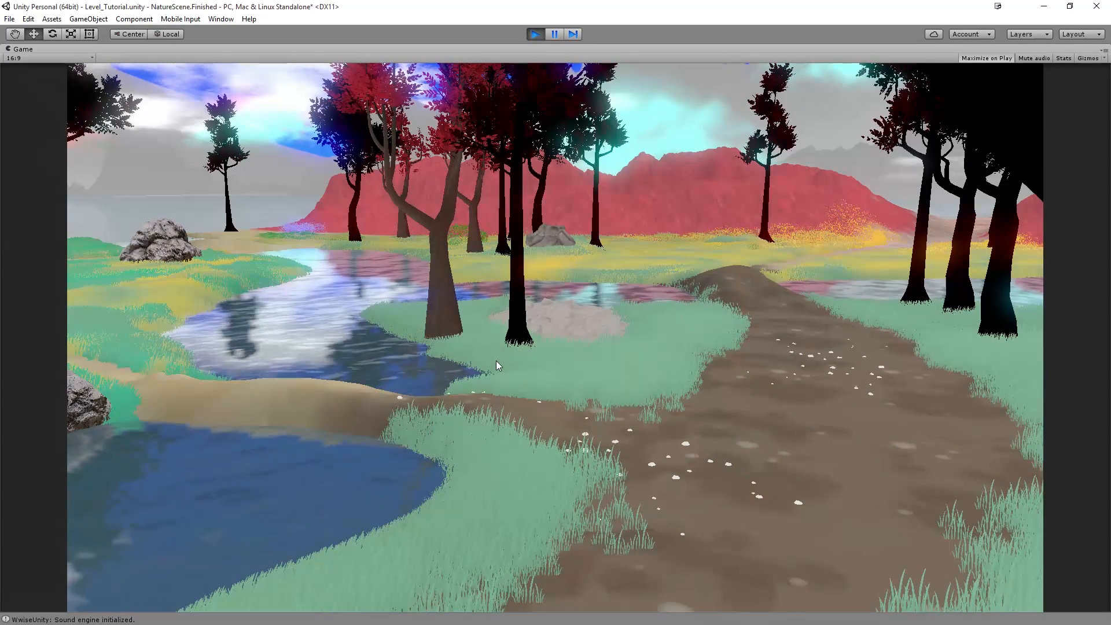
pyautogui.press('w')
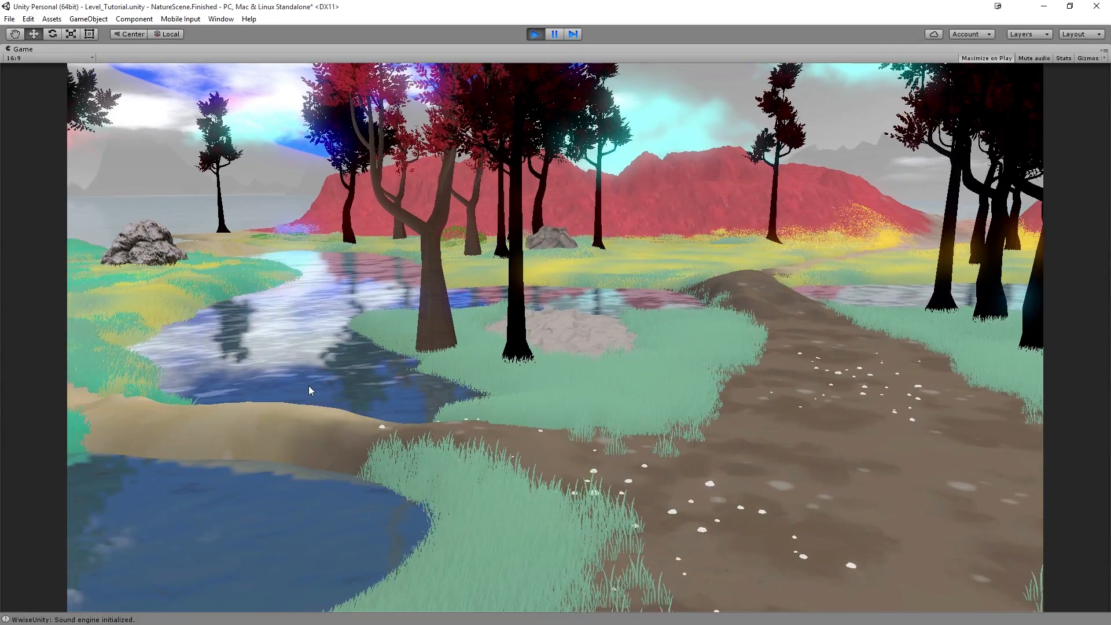
pyautogui.press('d')
pyautogui.press('w')
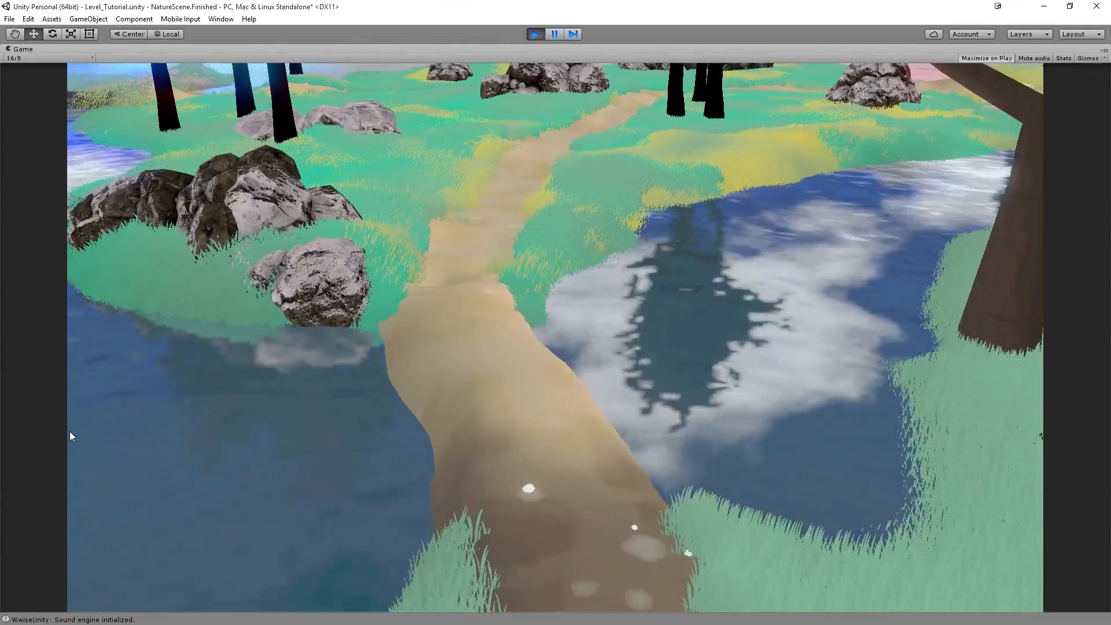
pyautogui.press('w')
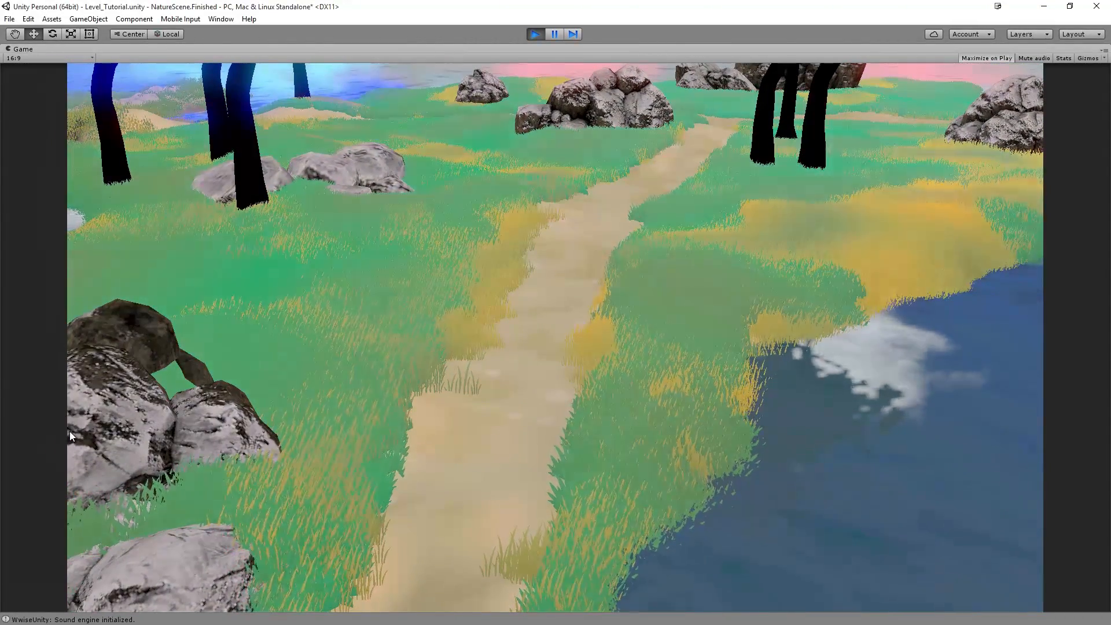
pyautogui.press('s')
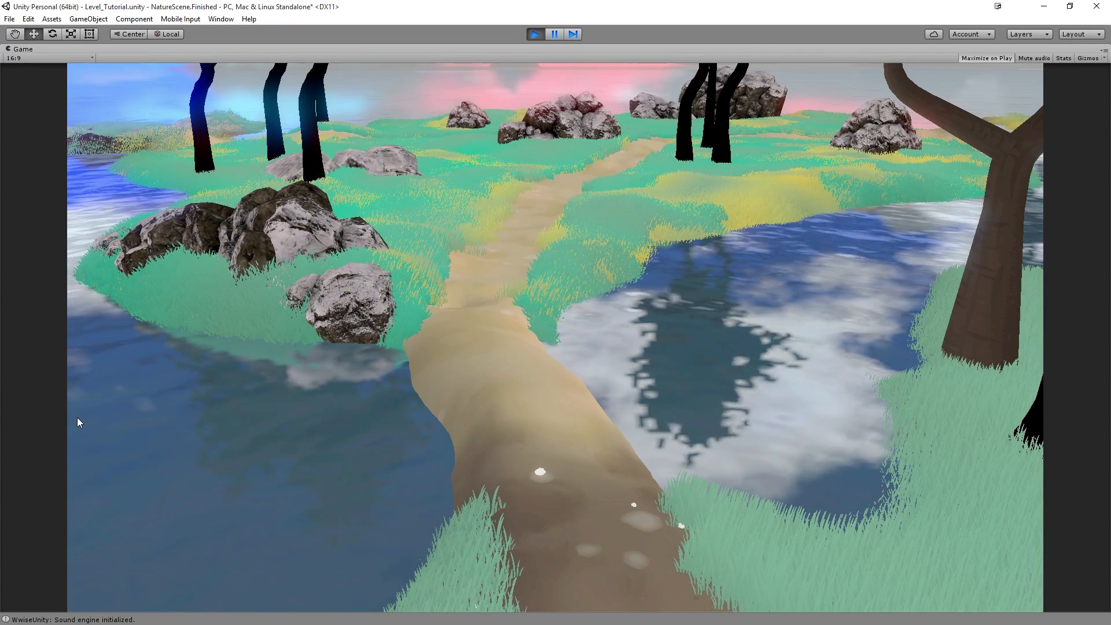
pyautogui.hotkey('ctrl', 'p')
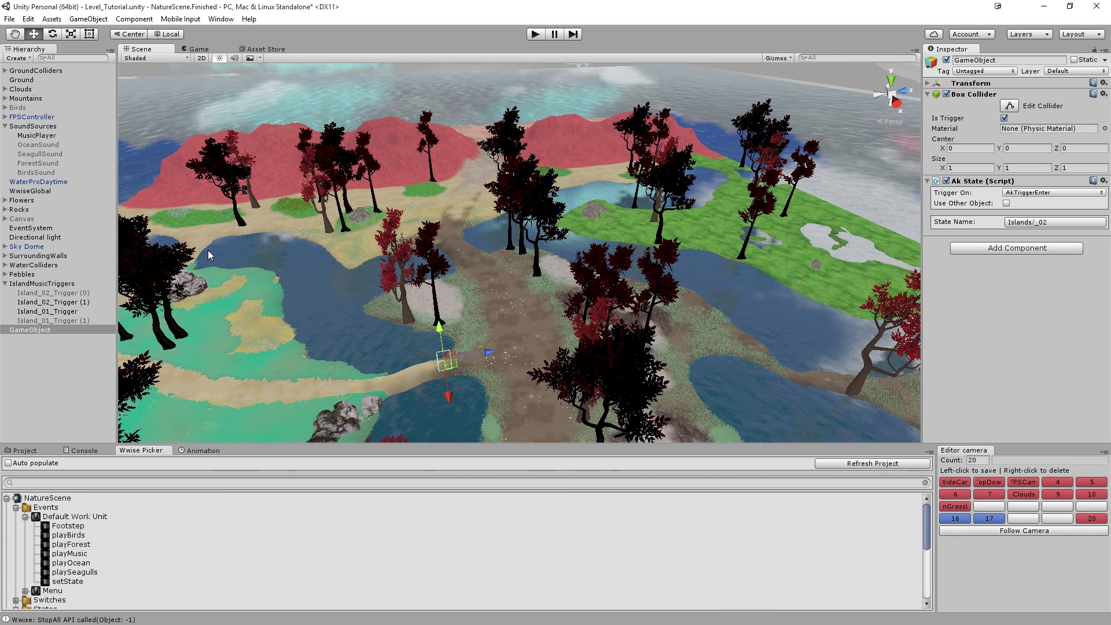
# Review the MusicPlayer components alongside the SoundBanks, events and Islands states in the Wwise project.
pyautogui.click(51, 137)
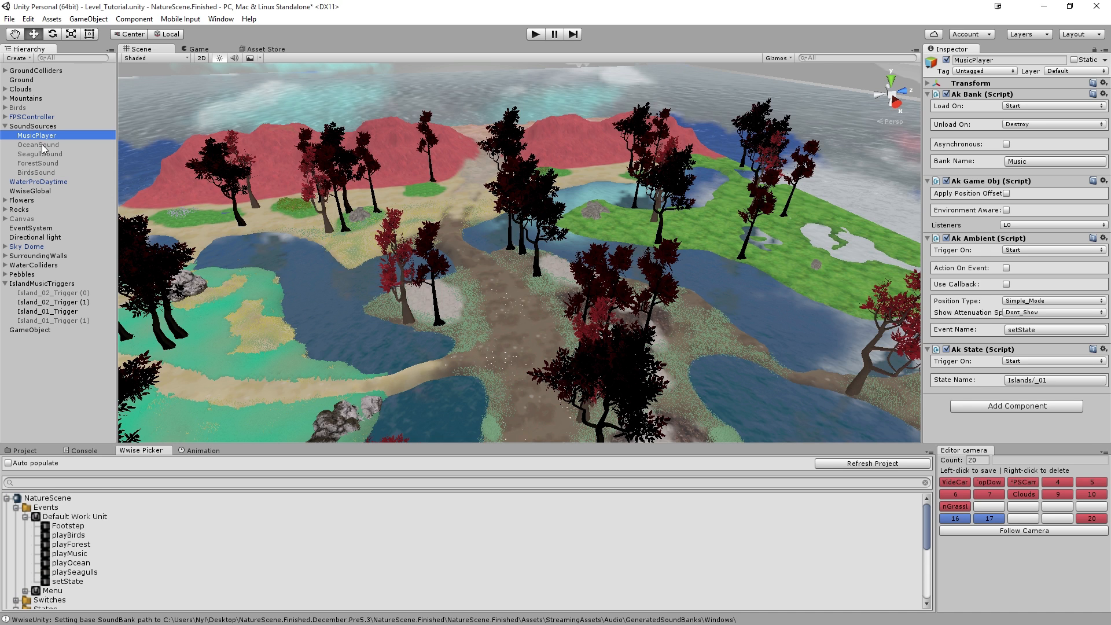
pyautogui.scroll(-10, 113, 516)
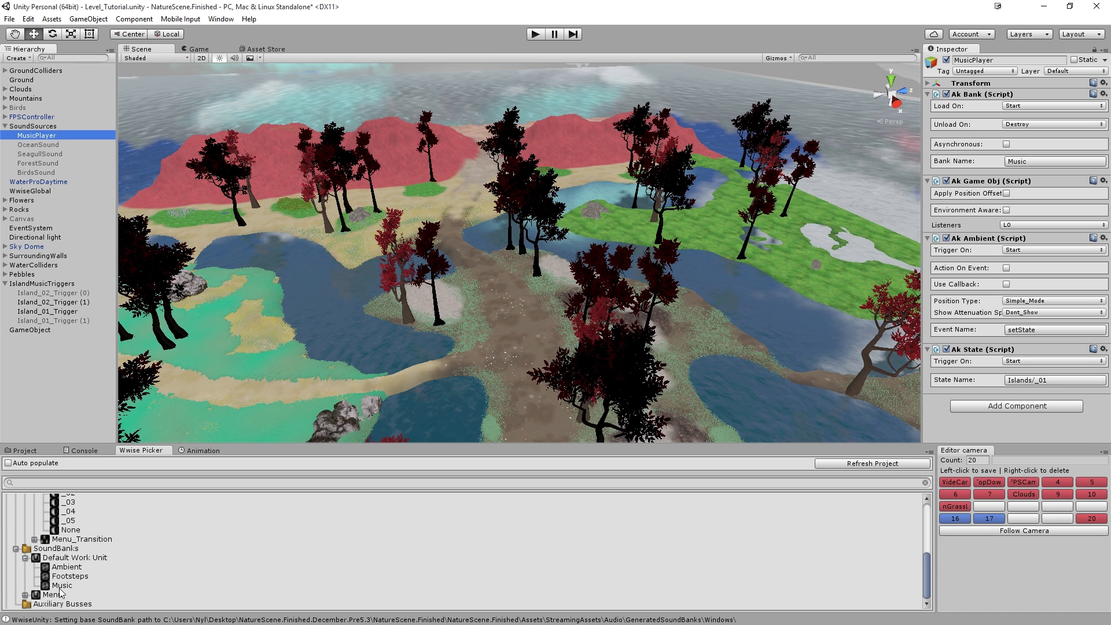
pyautogui.scroll(10, 141, 577)
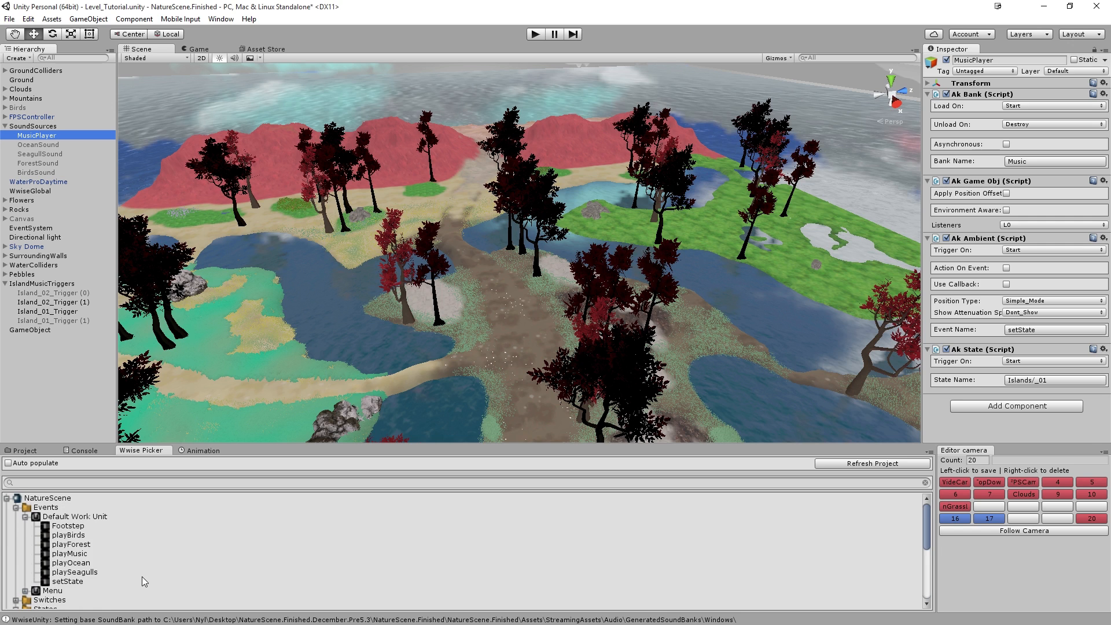
pyautogui.scroll(-4, 115, 555)
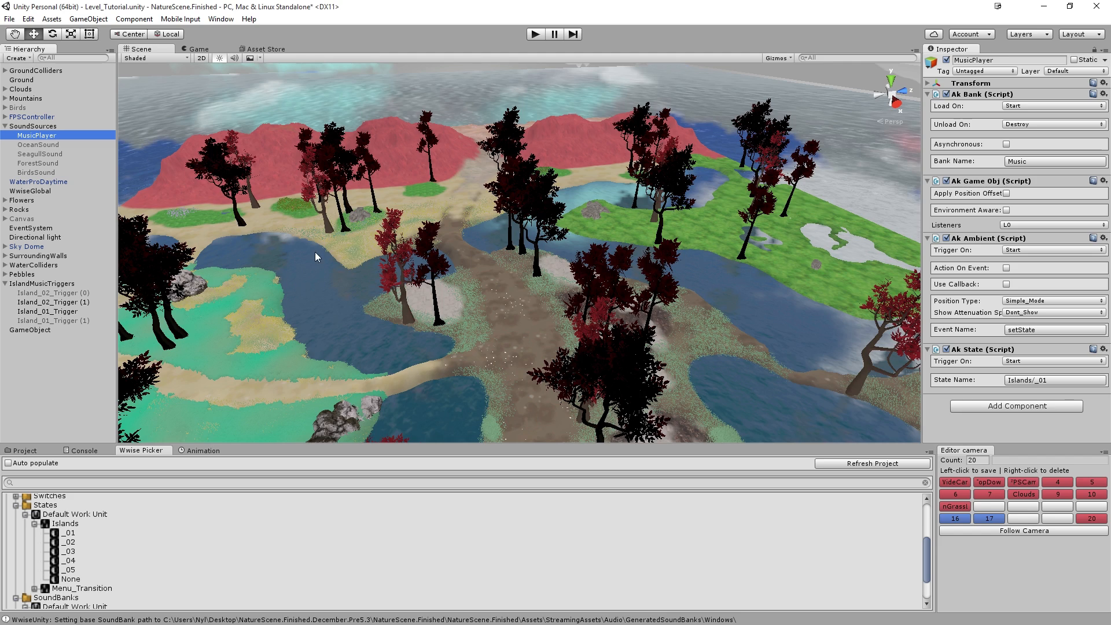
pyautogui.moveTo(315, 252); pyautogui.dragTo(337, 305, button='right')
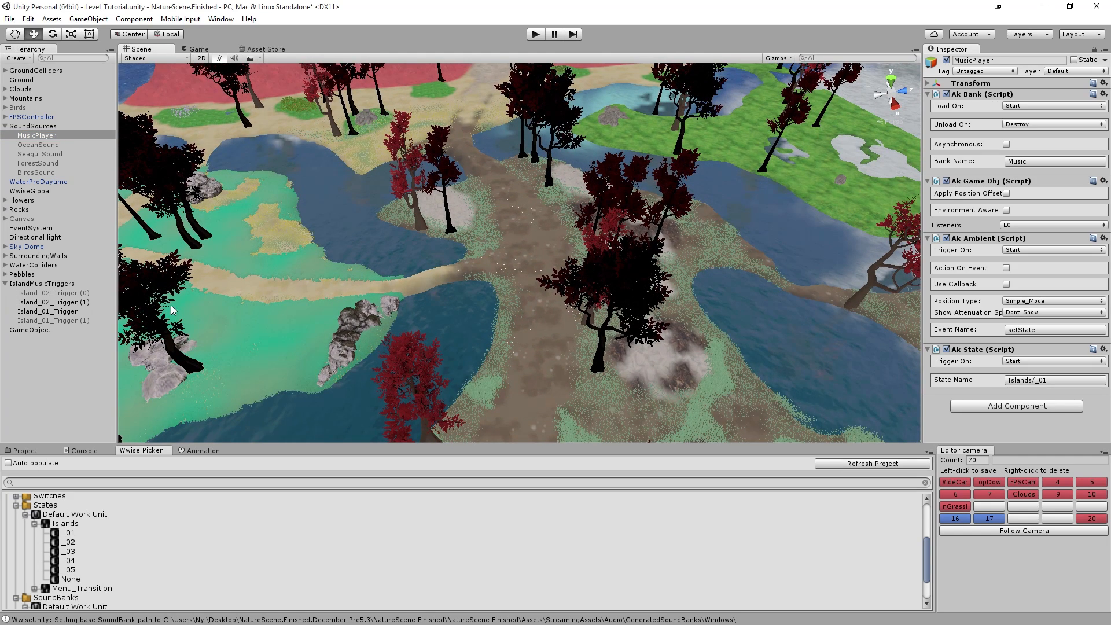
# Reactivate Island_02_Trigger (0) and review its trigger conditions, keeping AkTriggerEnter.
pyautogui.click(79, 294)
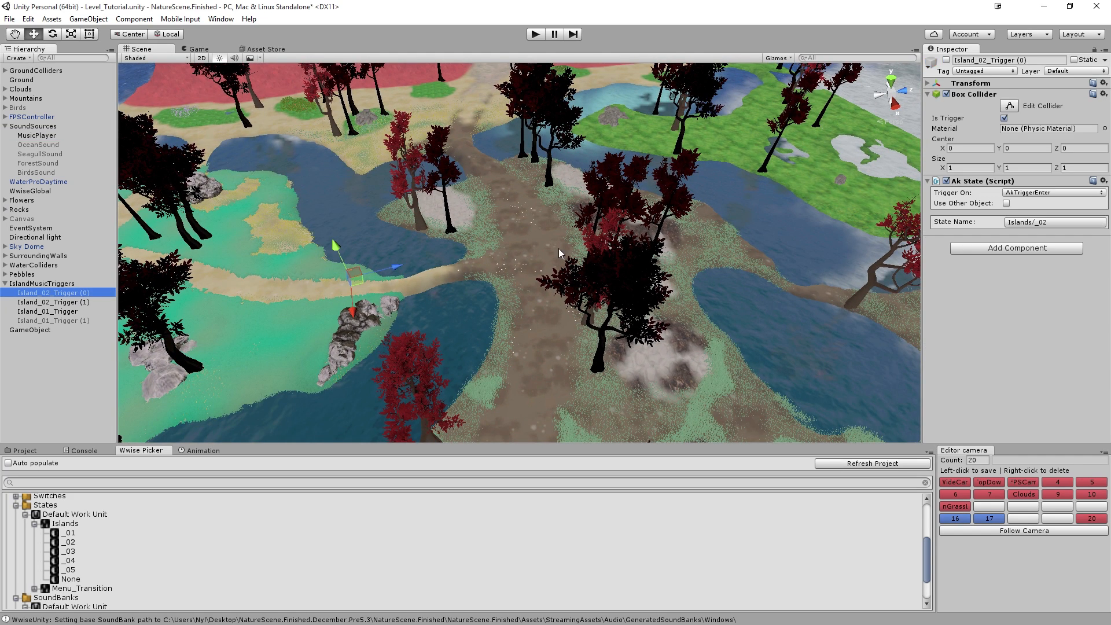
pyautogui.click(946, 60)
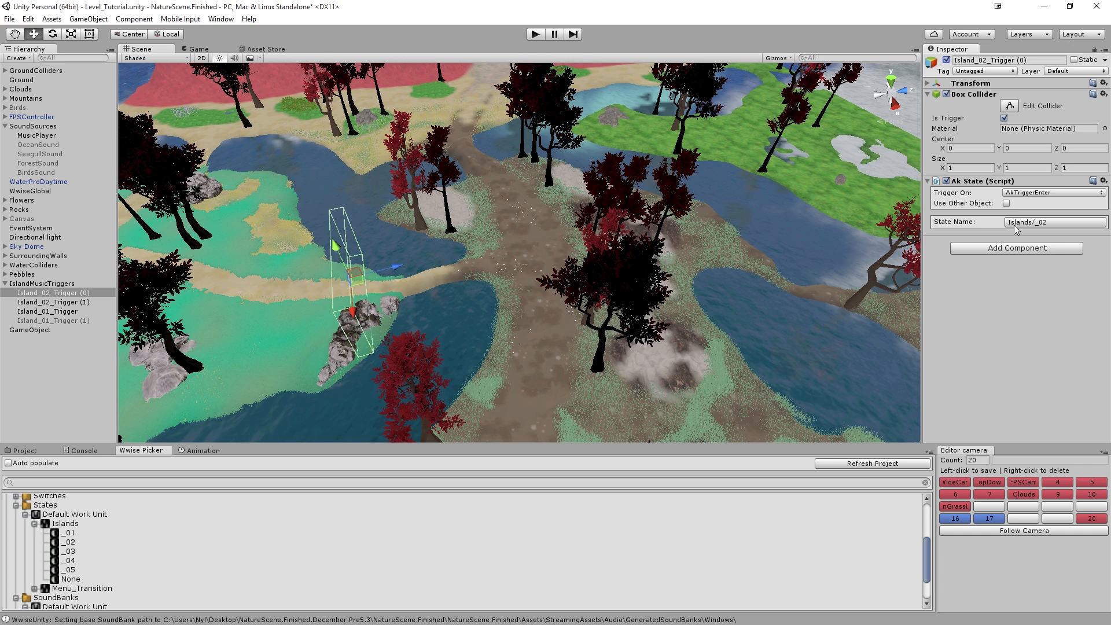
pyautogui.click(1025, 195)
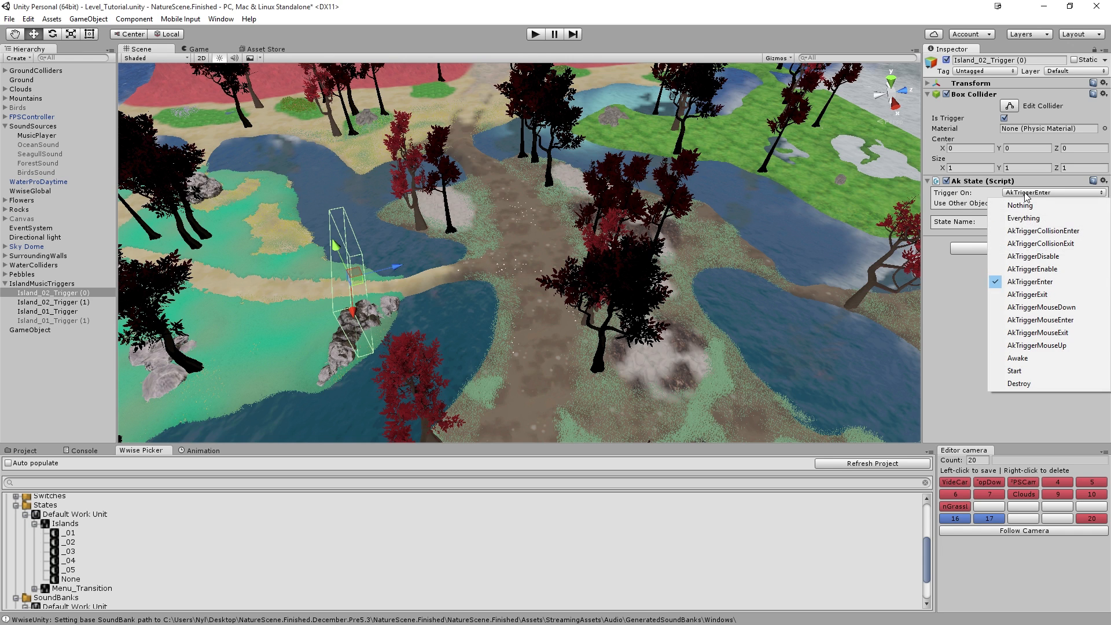
pyautogui.click(1031, 282)
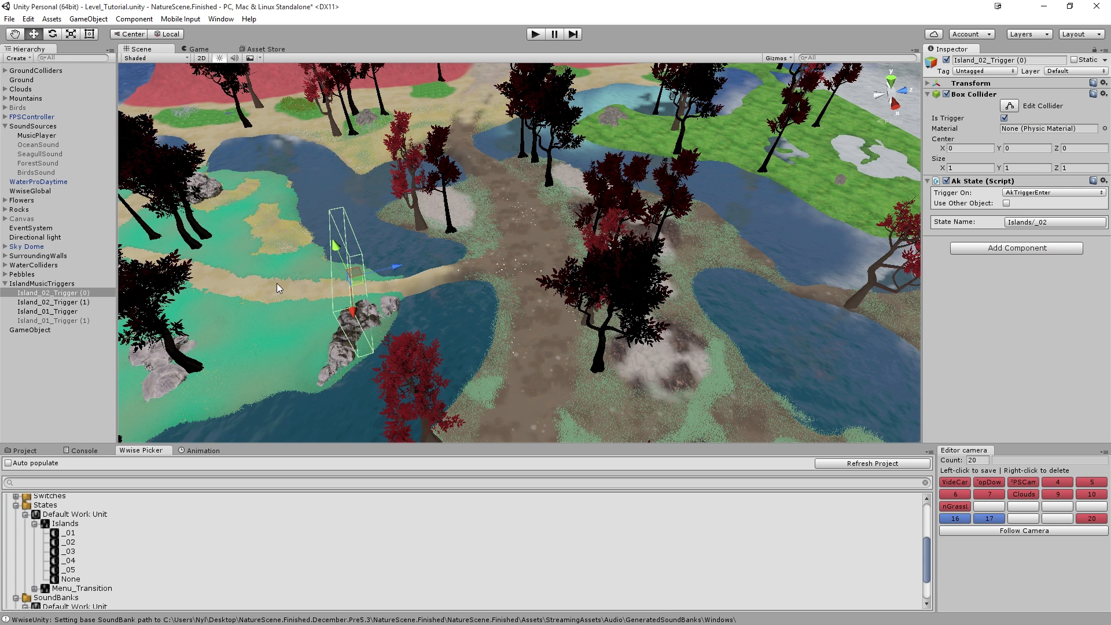
pyautogui.scroll(-6, 576, 186)
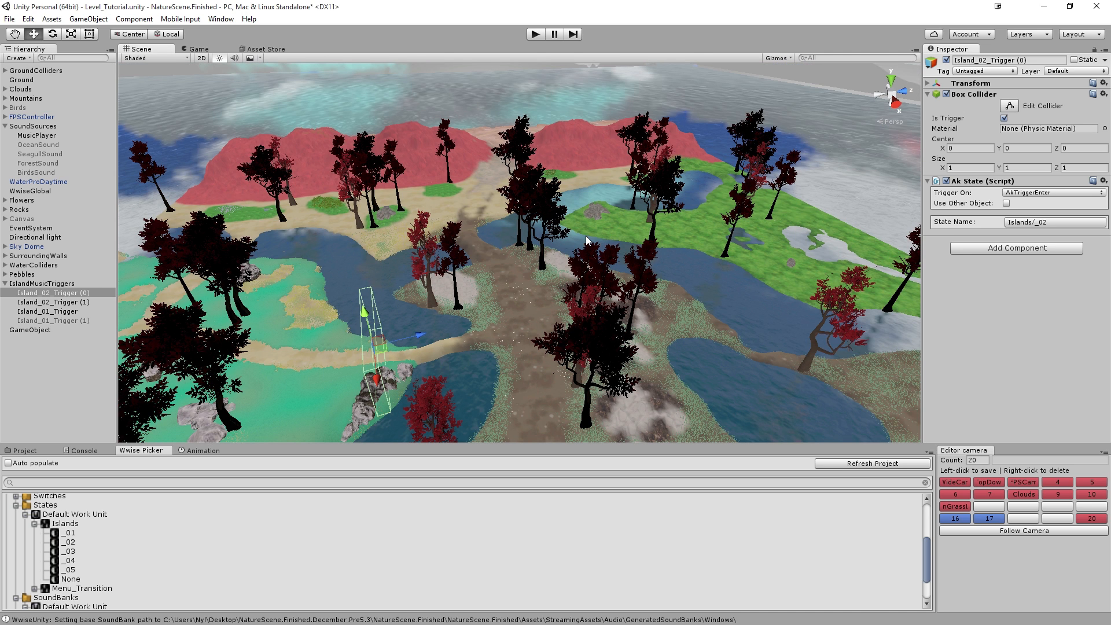